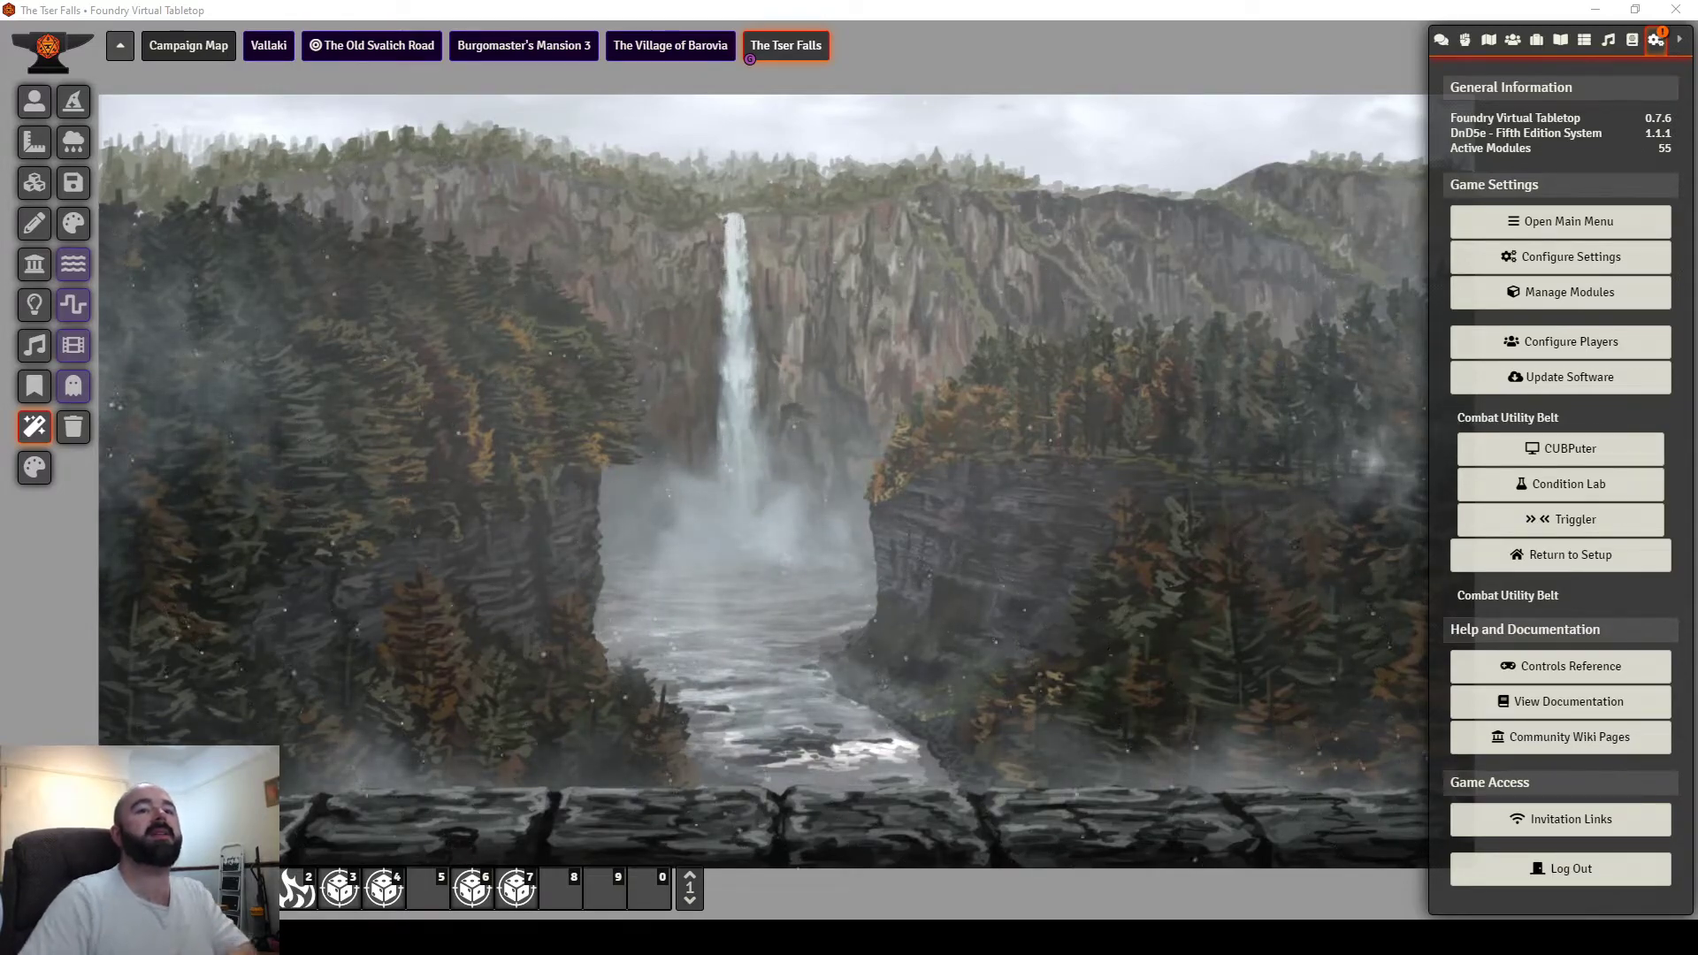
Clear the existing search filter in the actors directory.
click(1514, 40)
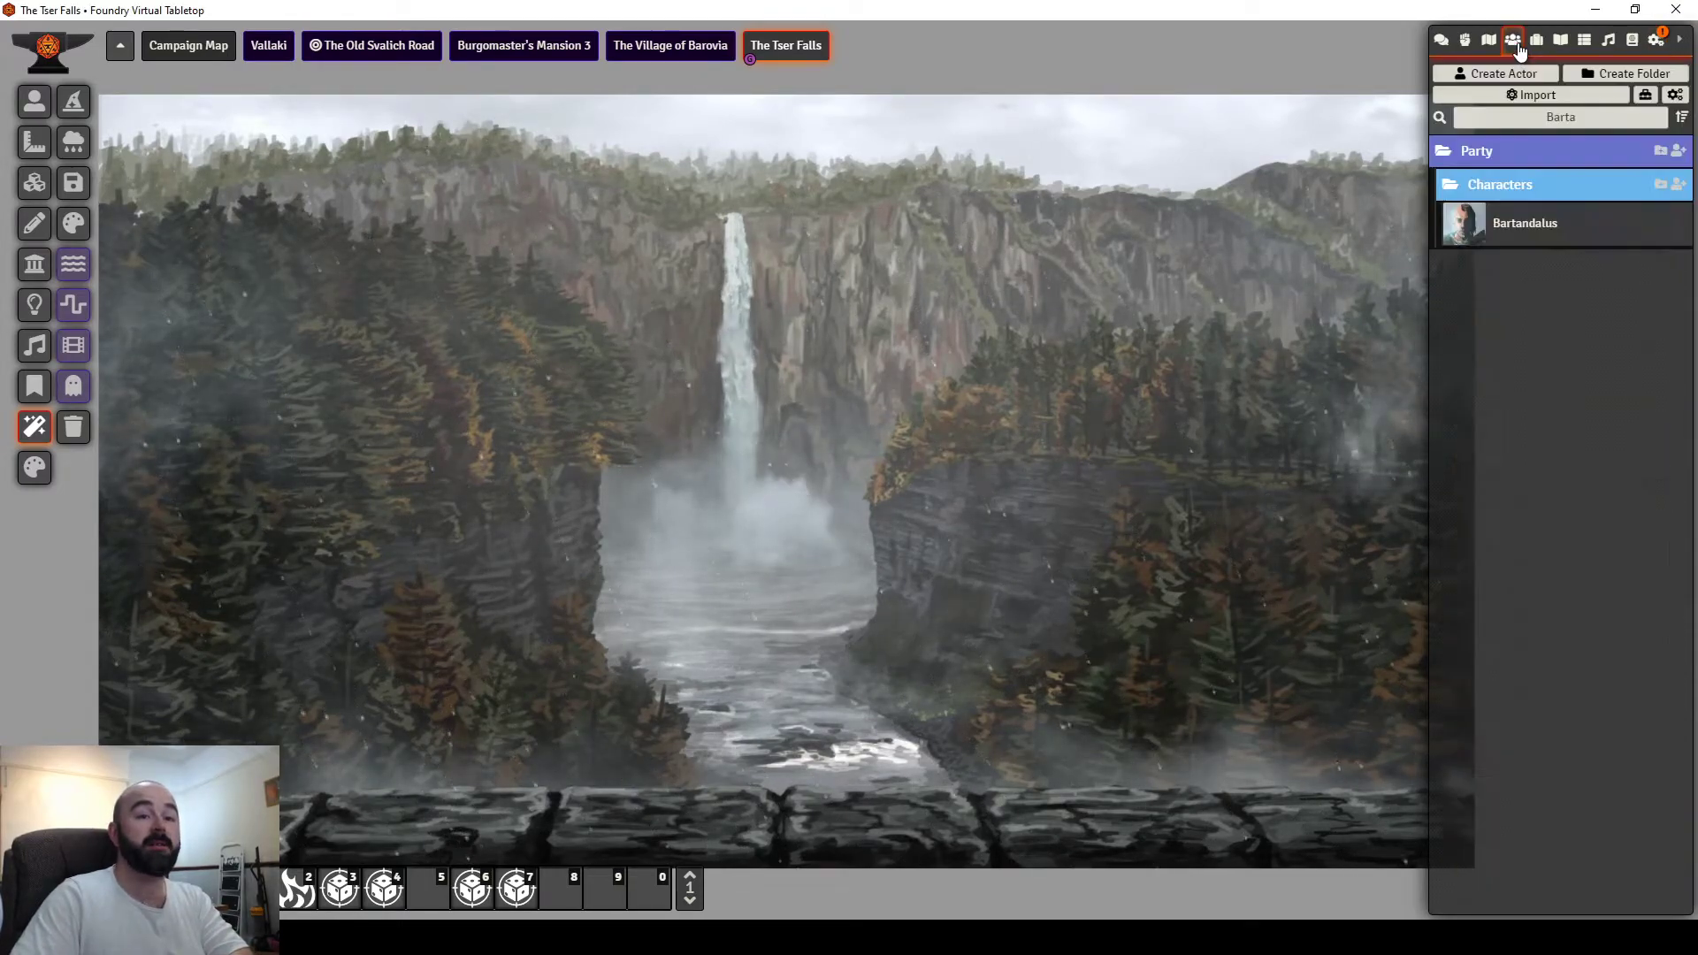
double_click(1485, 112)
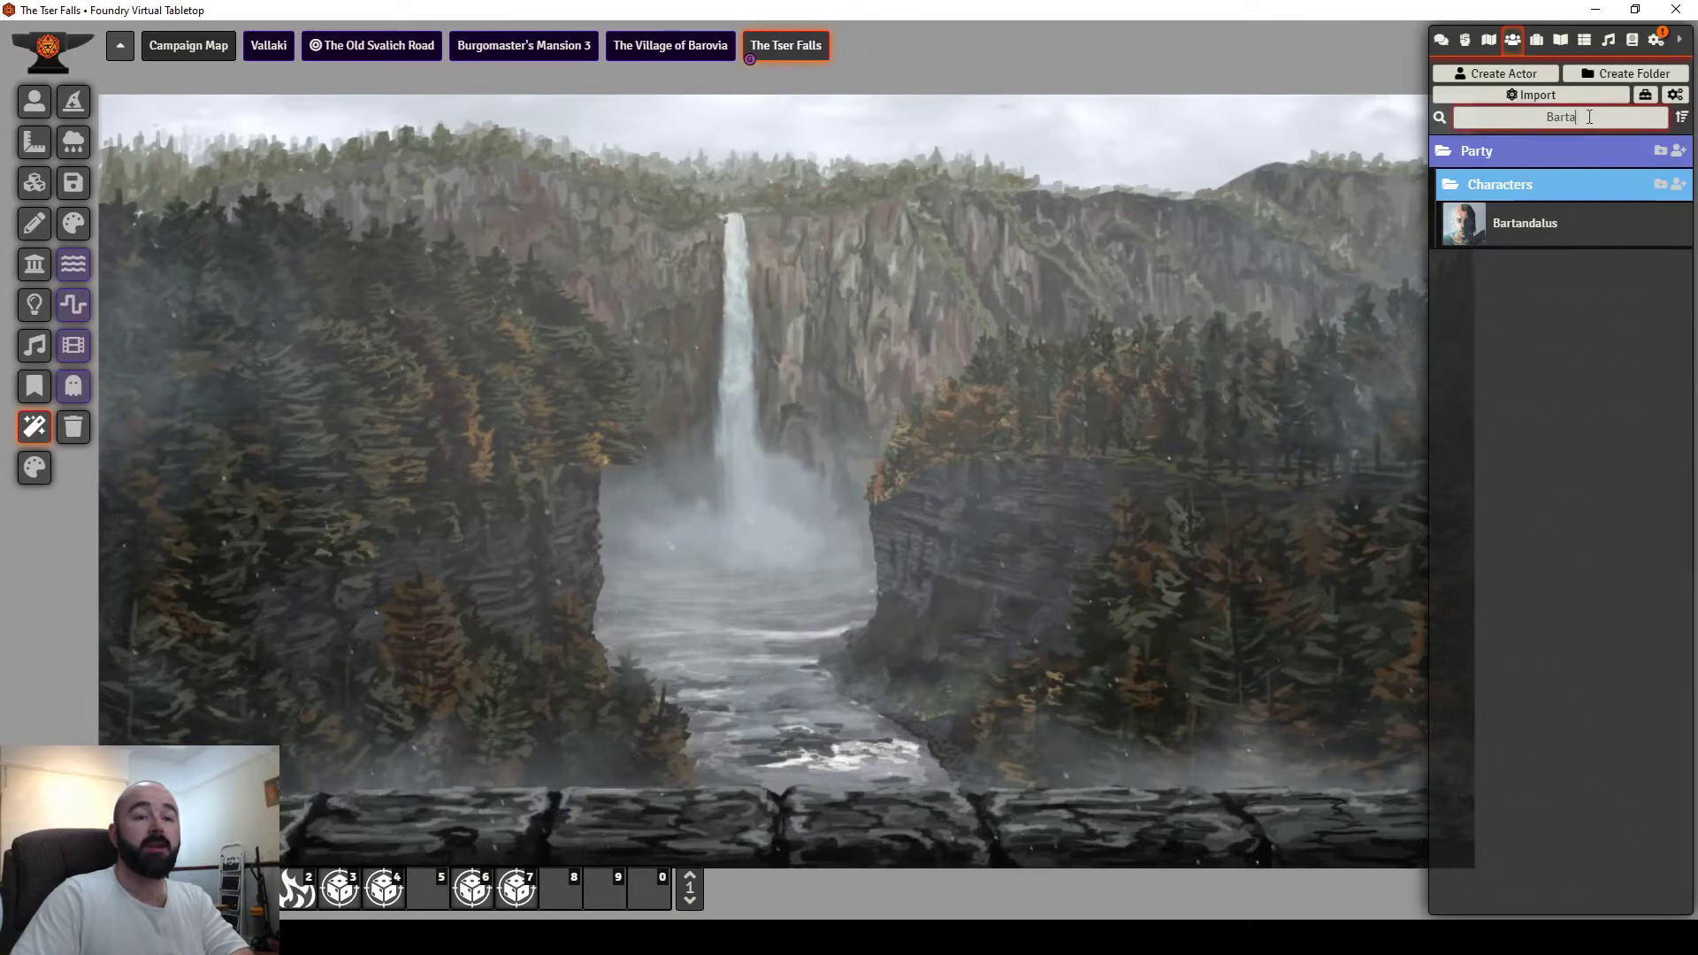
key(BackSpace)
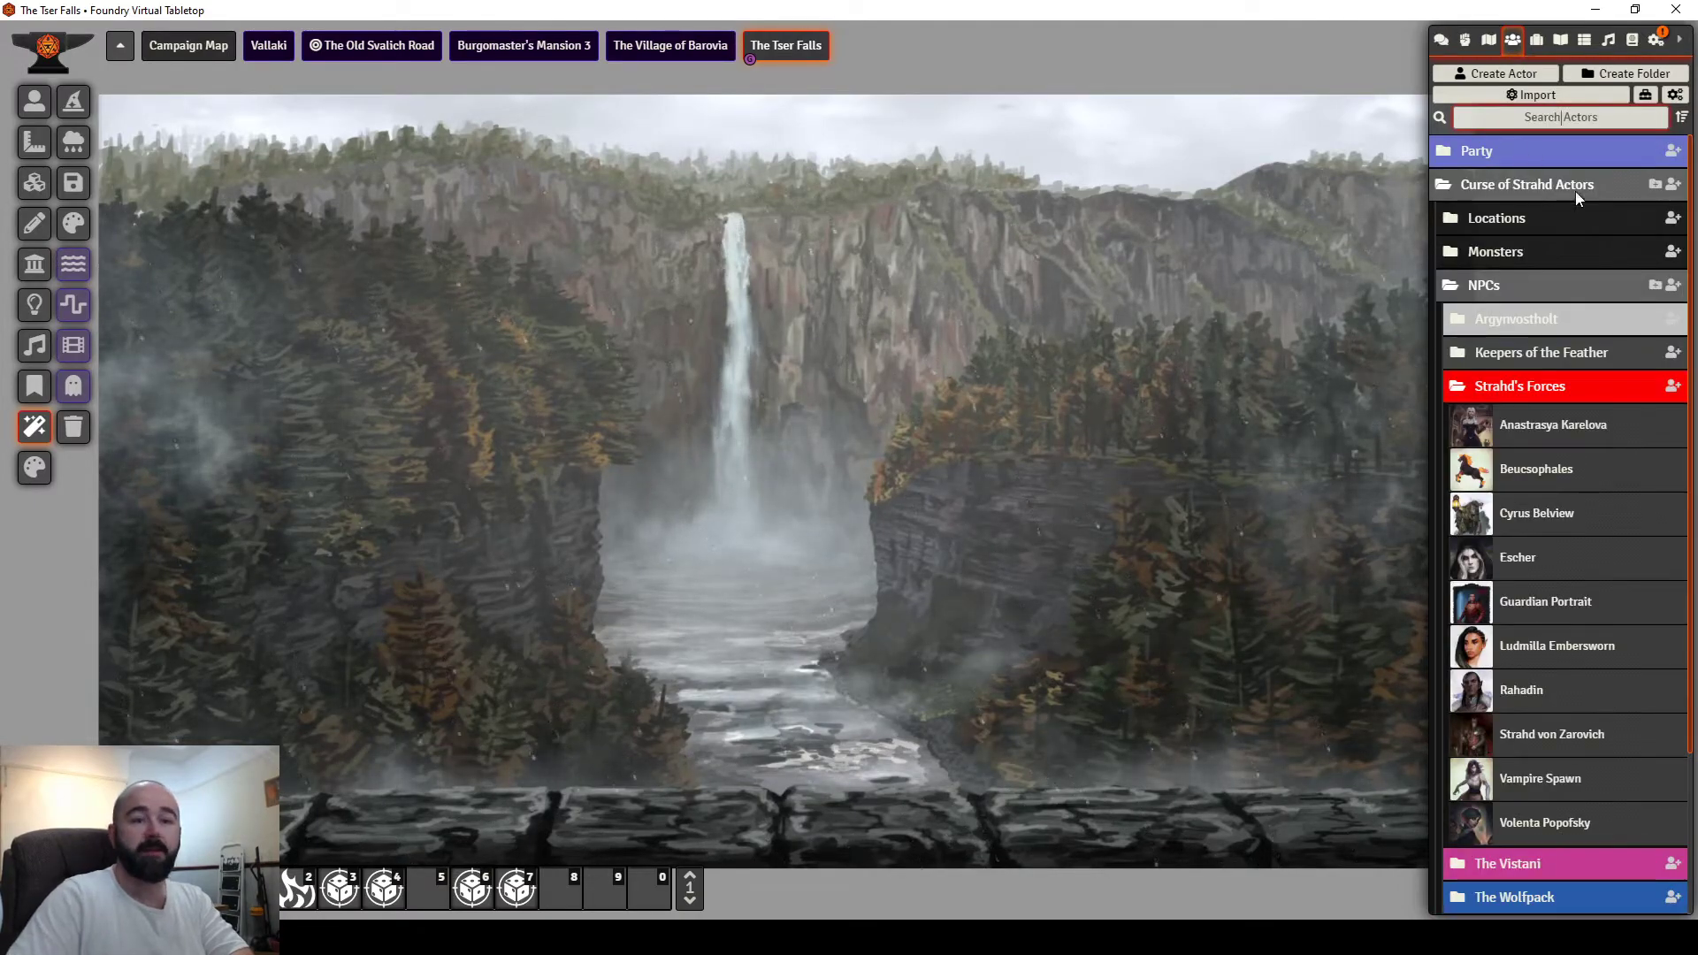
Collapse the Curse of Strahd Actors folder and open The Party's sheet from the Characters folder inside Party.
click(1516, 189)
click(1517, 156)
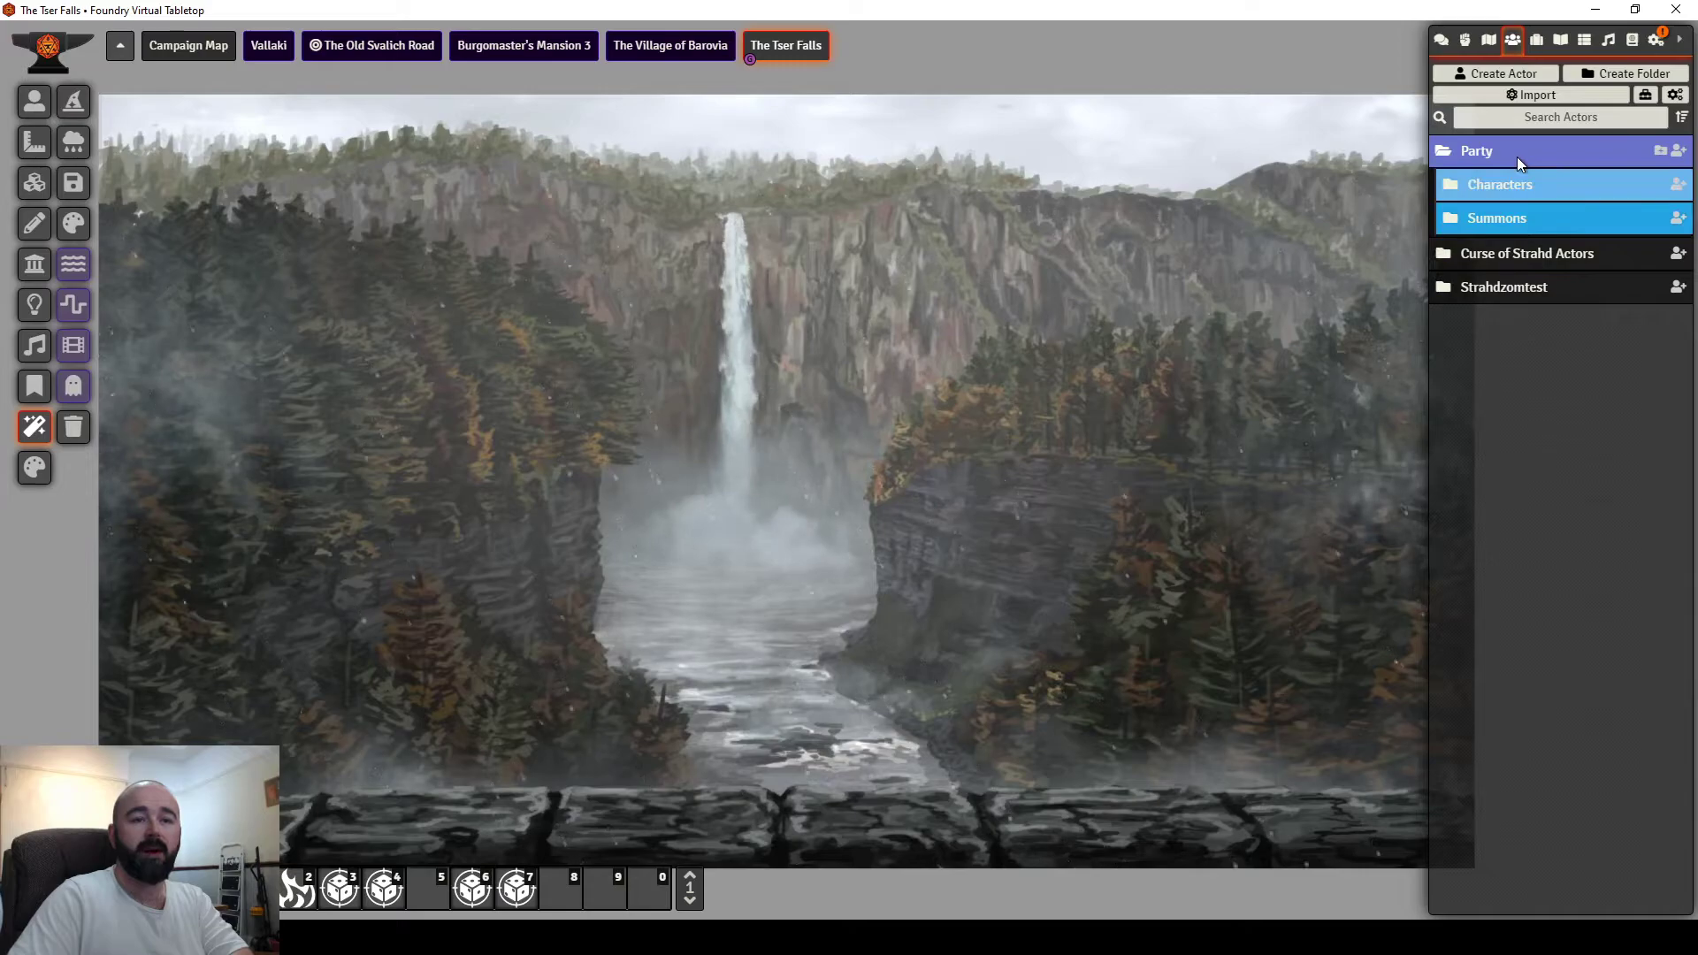
click(1514, 187)
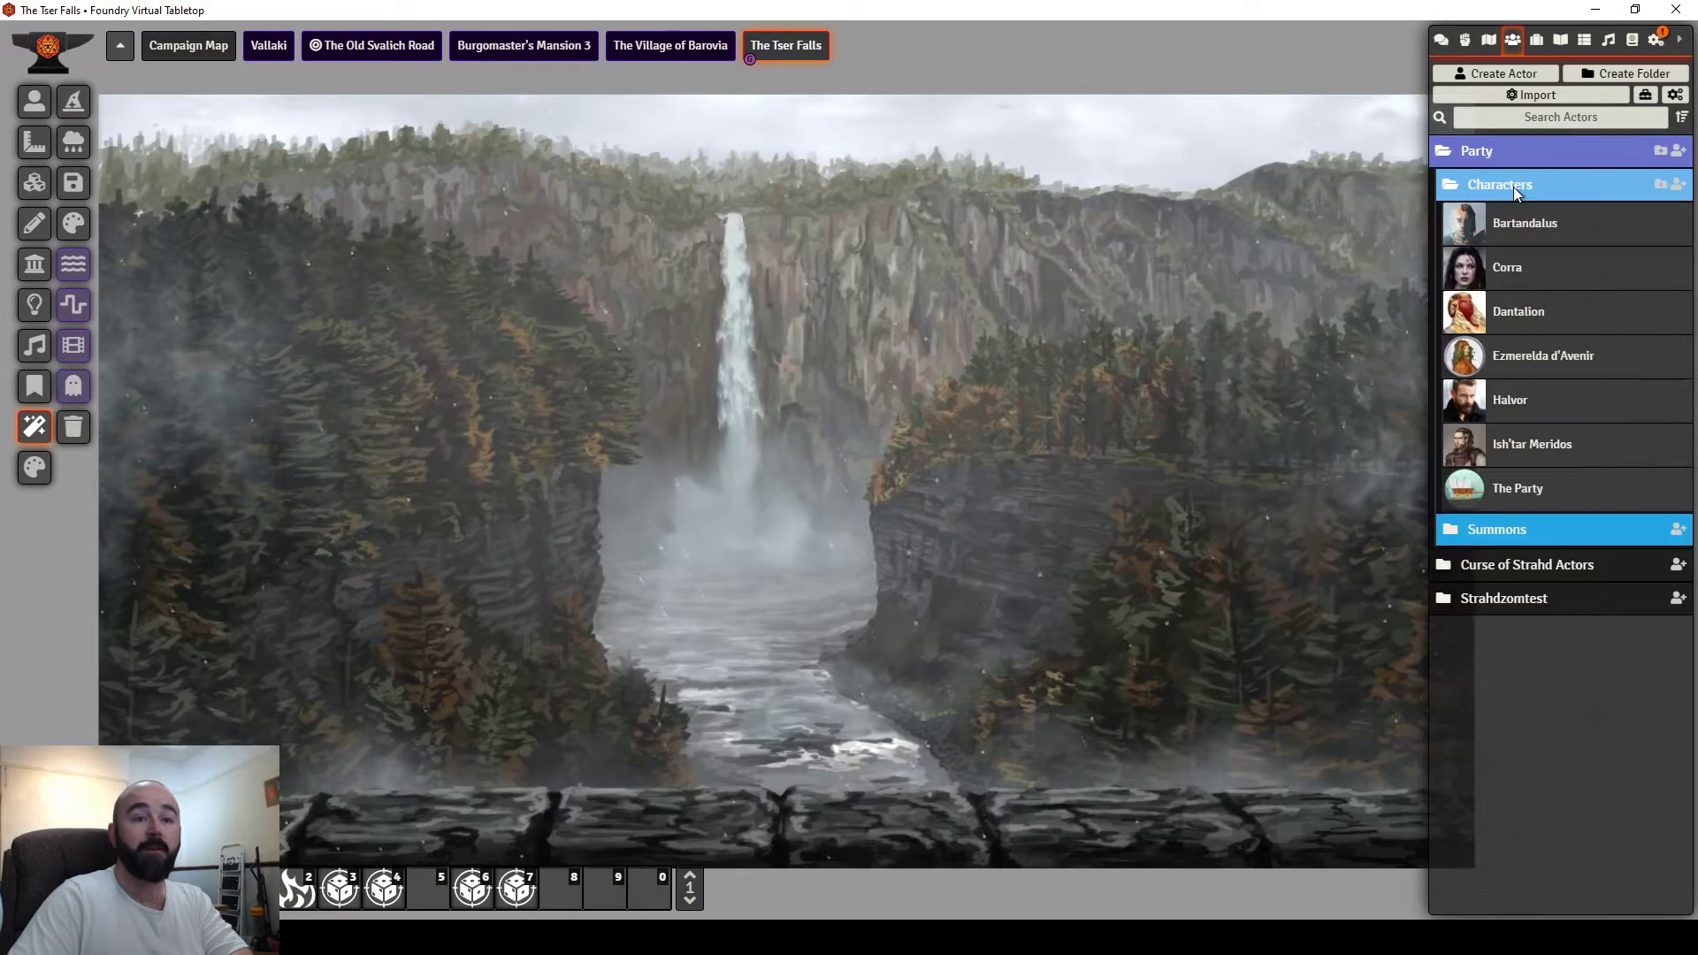
click(1522, 493)
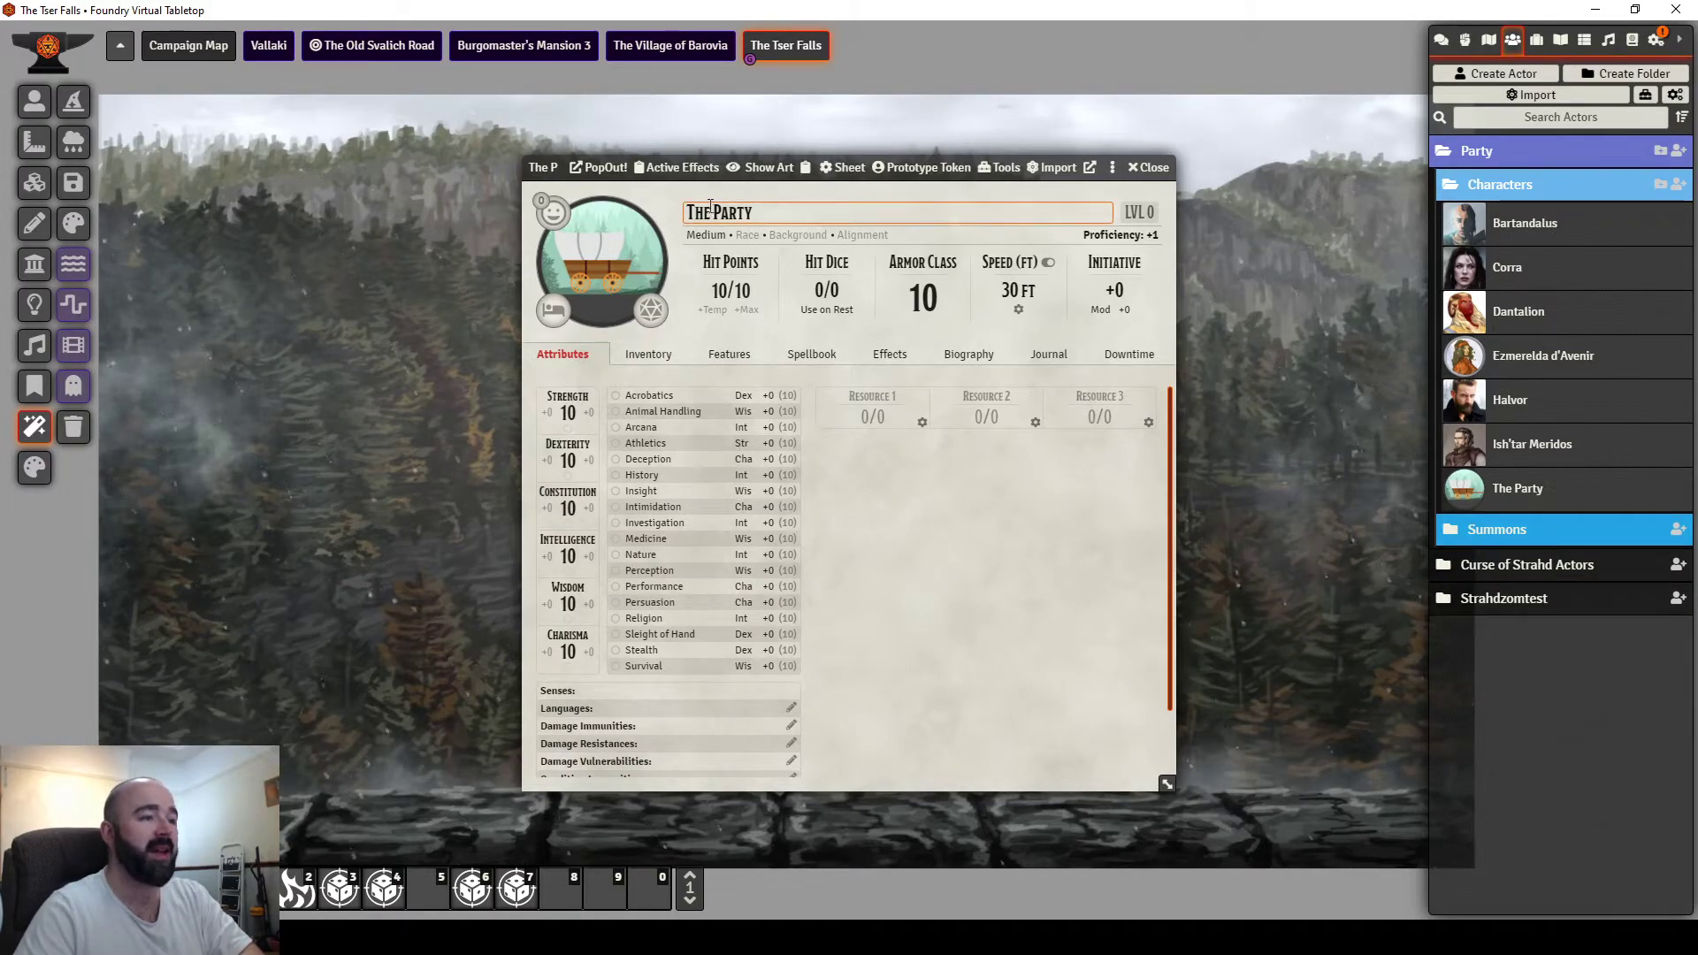
Review the permission configuration of The Party actor for all players and each individual player, and close it without changes.
right_click(1526, 498)
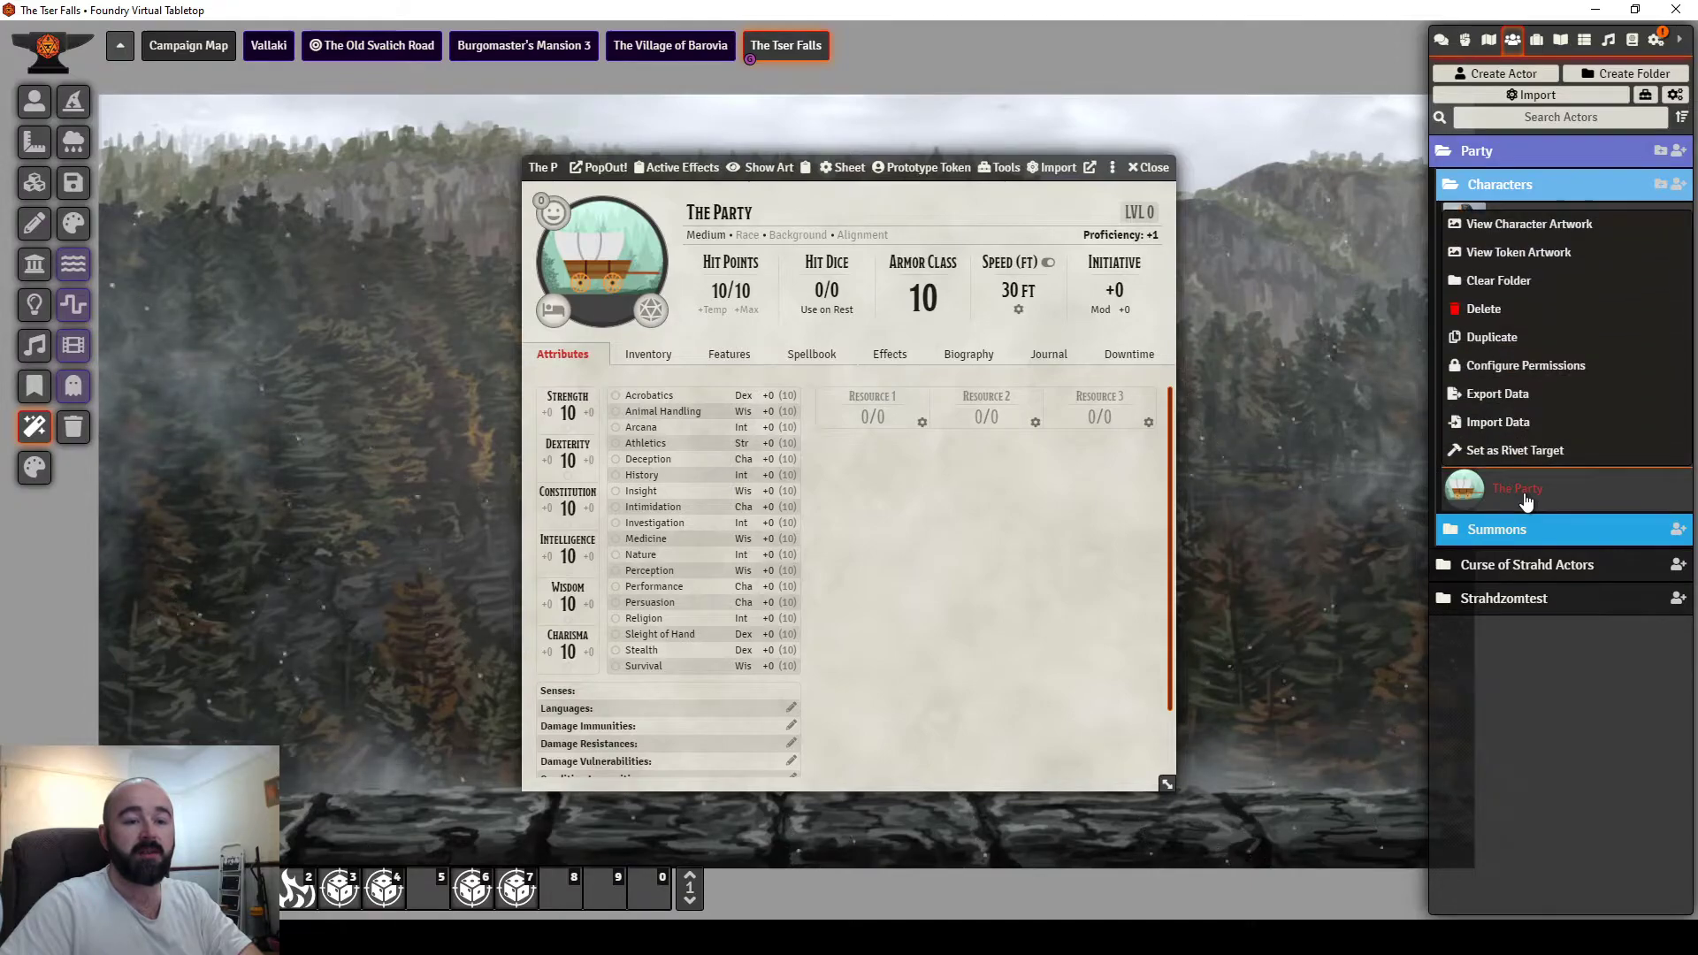
click(1527, 365)
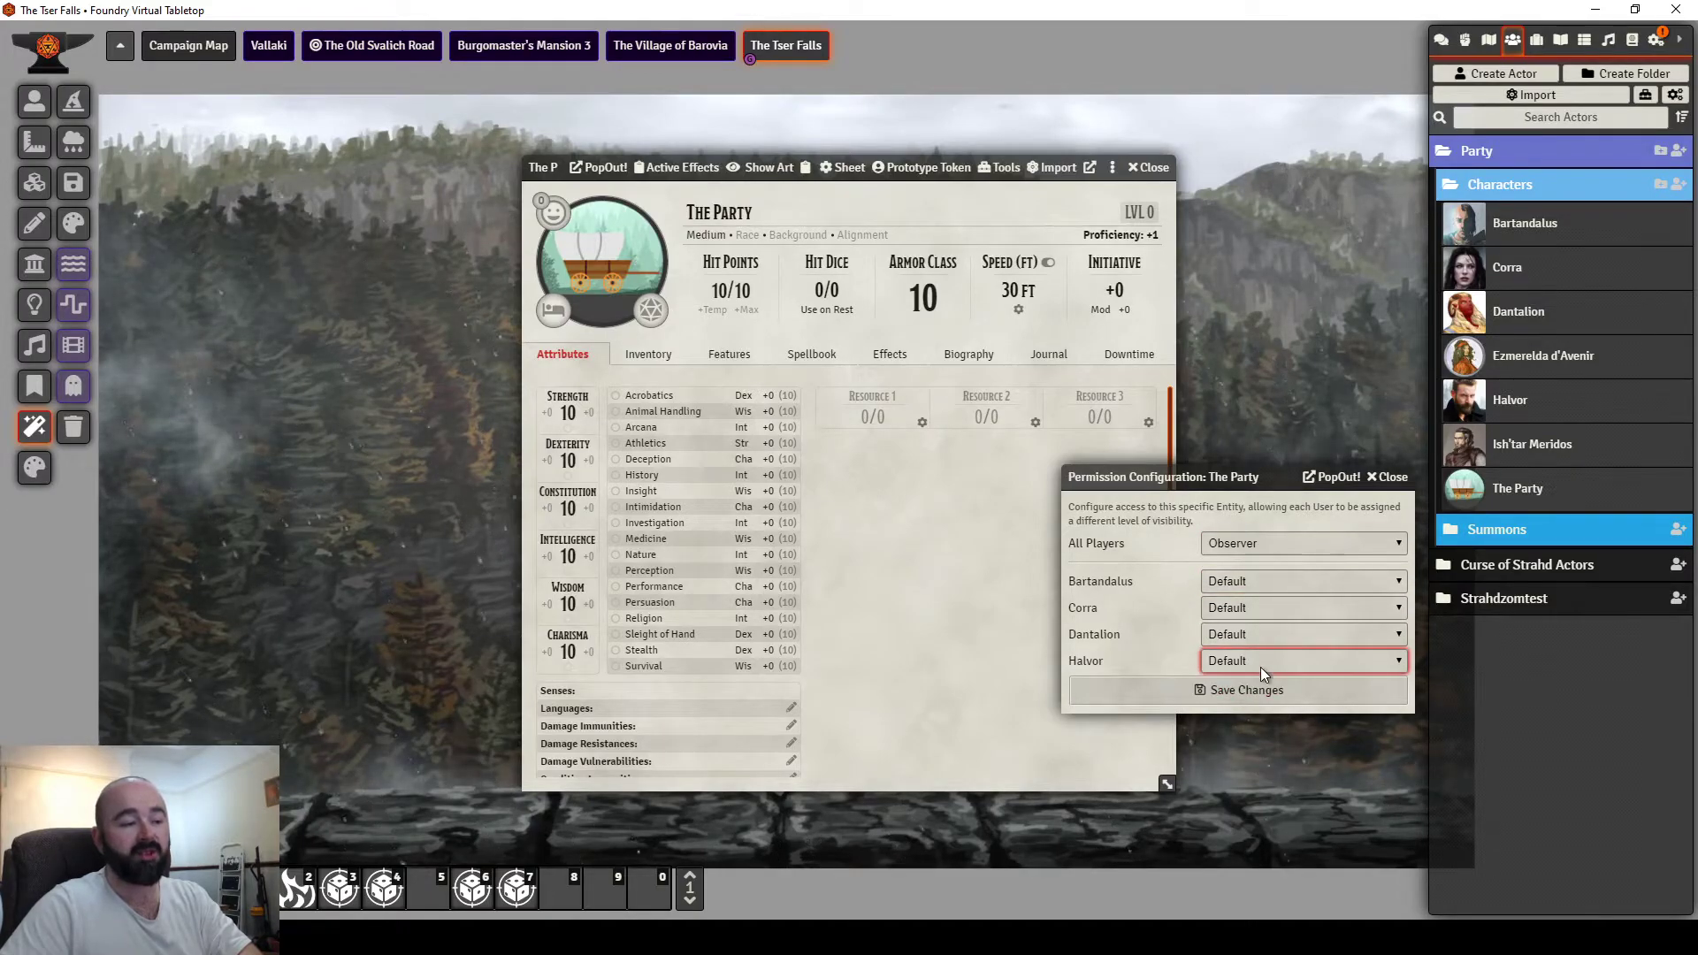
click(1382, 478)
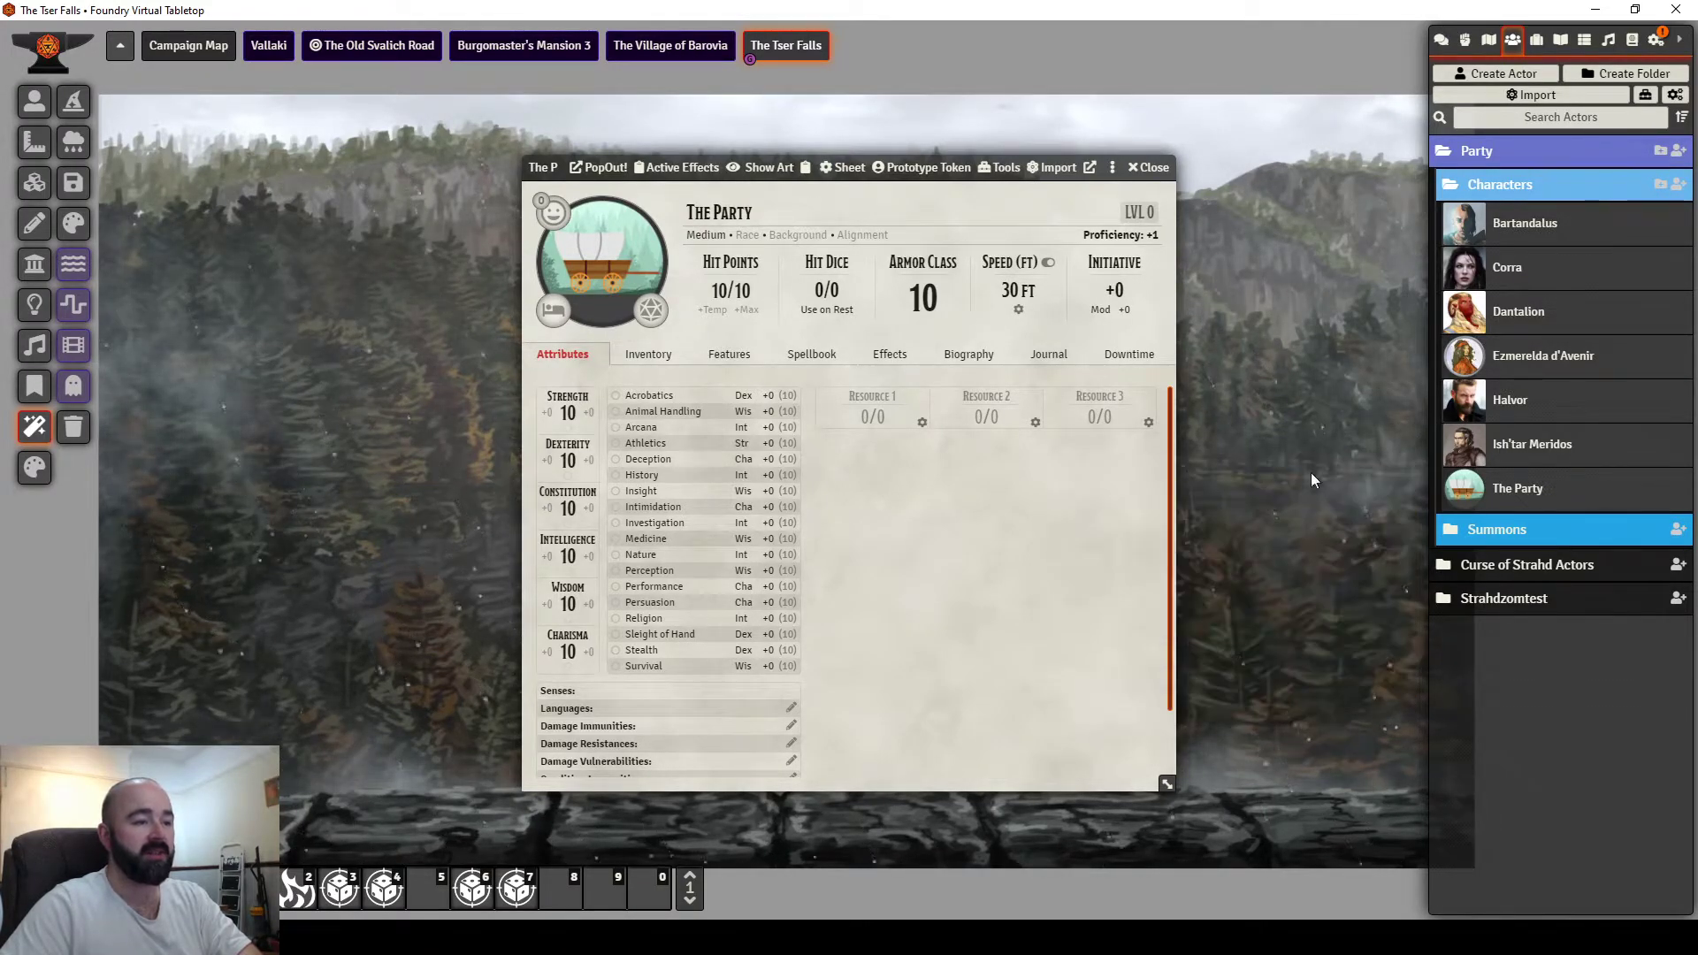
Open The Party's inventory and look over the items stored in the Bag of Holding categories.
click(655, 354)
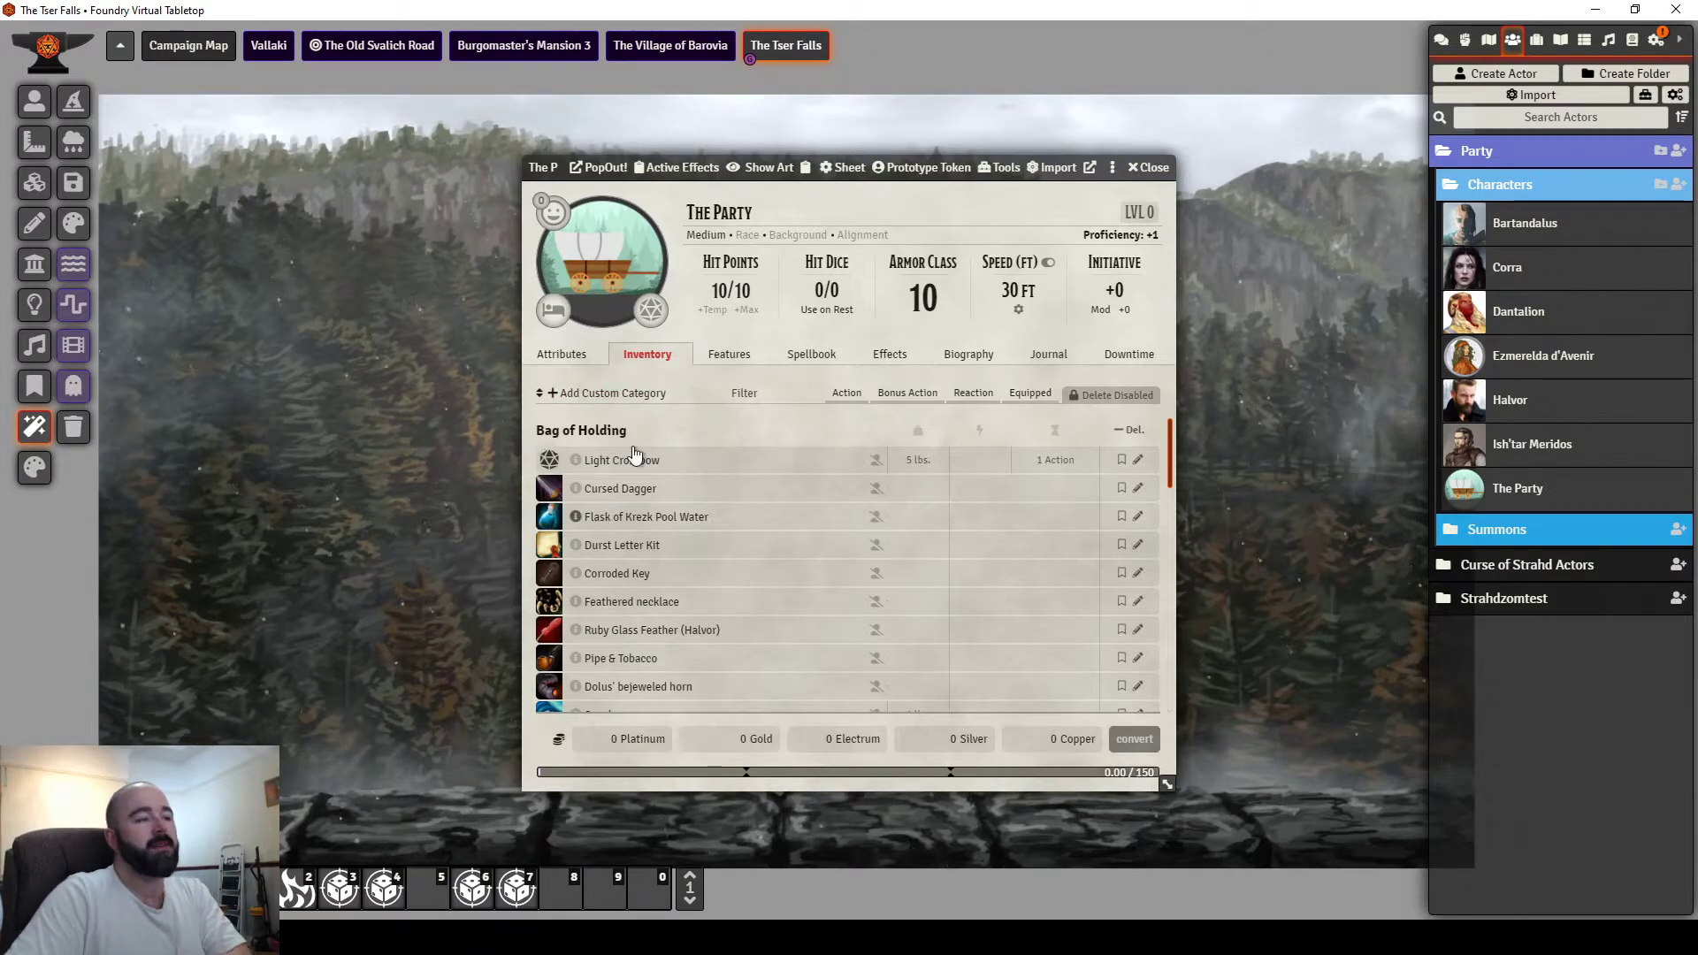
scroll(619, 446, down, 2)
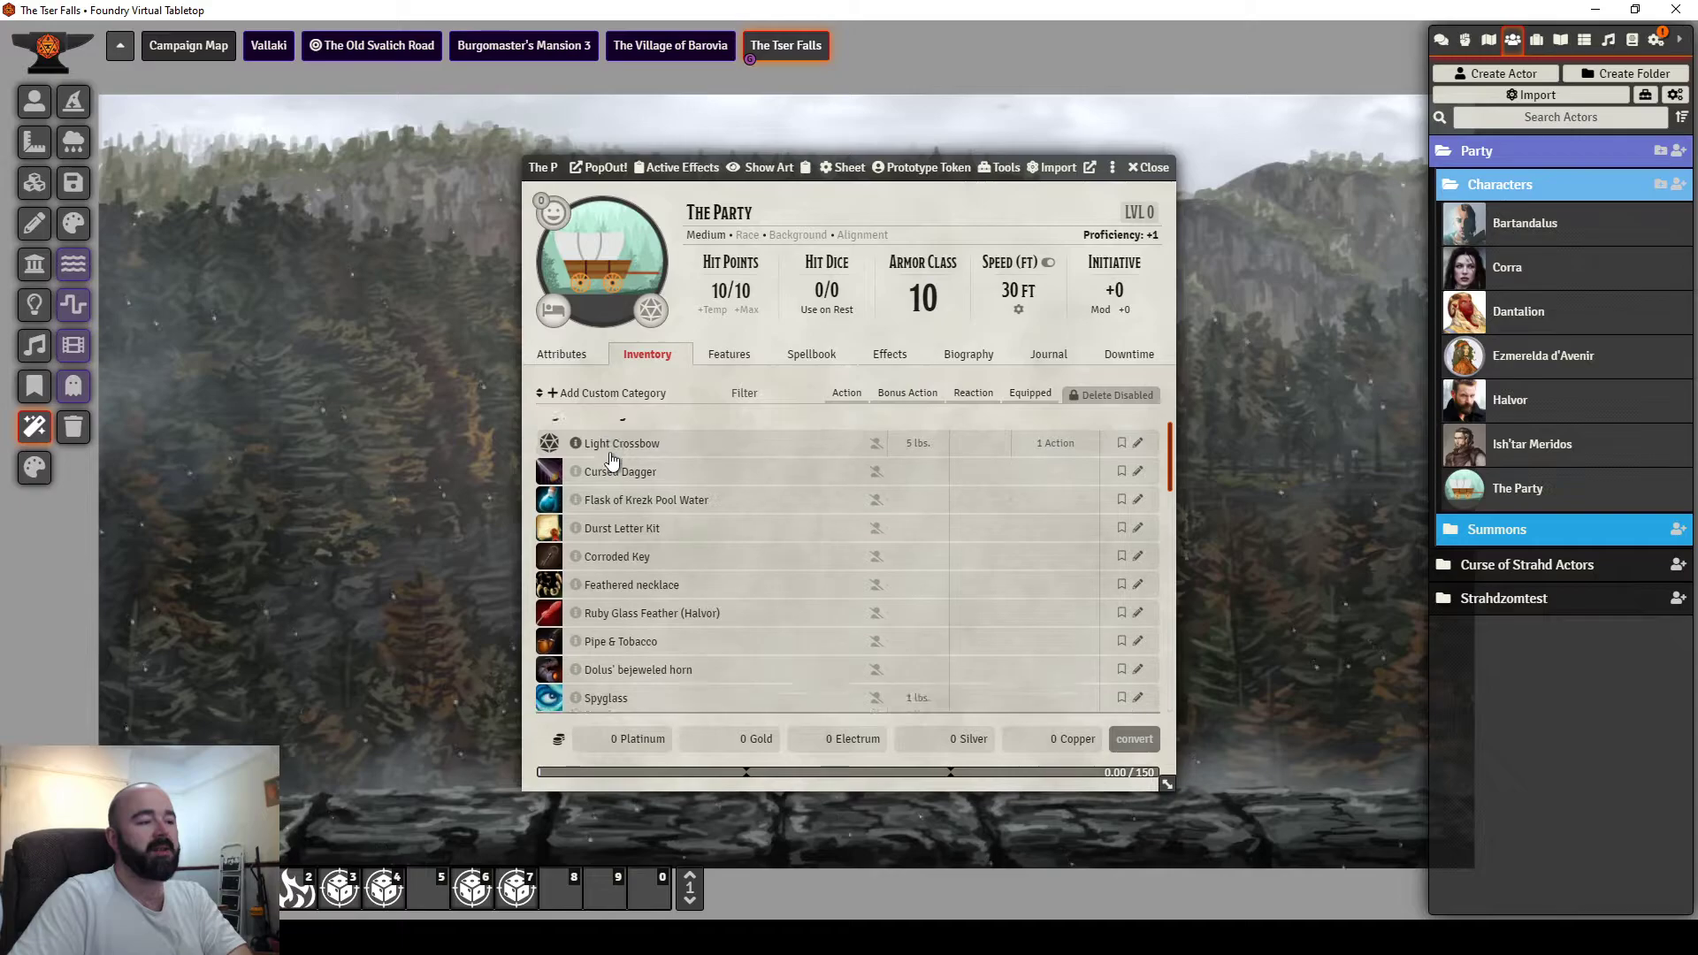
scroll(916, 462, up, 2)
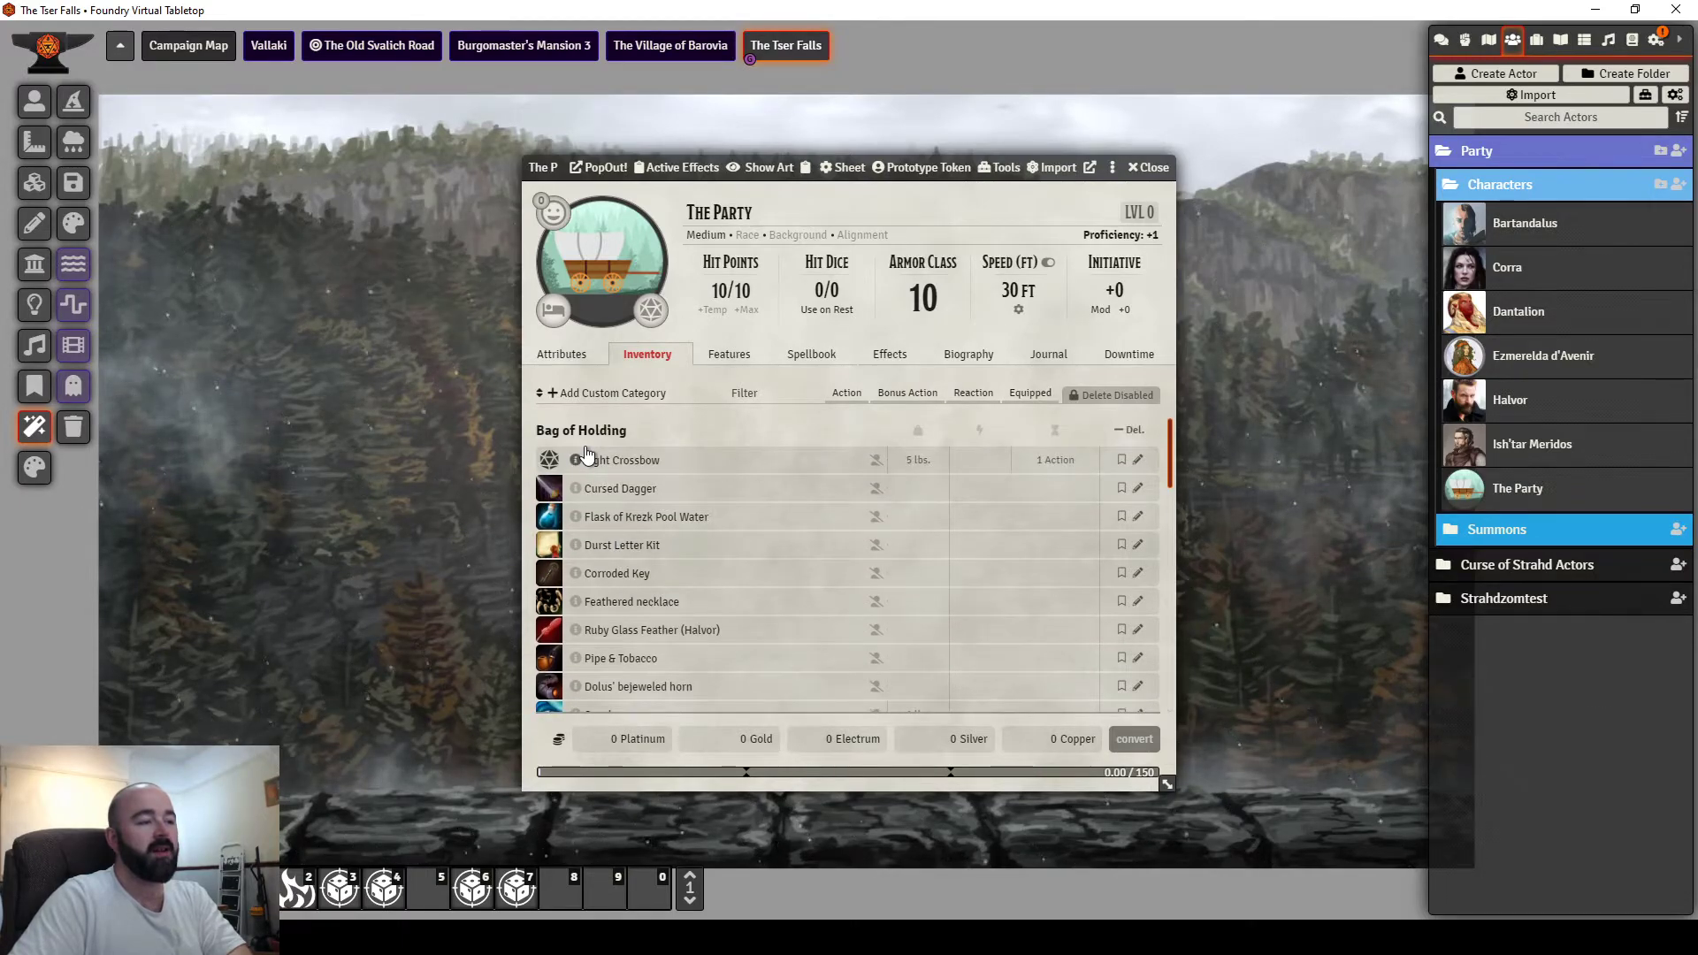
scroll(584, 456, down, 3)
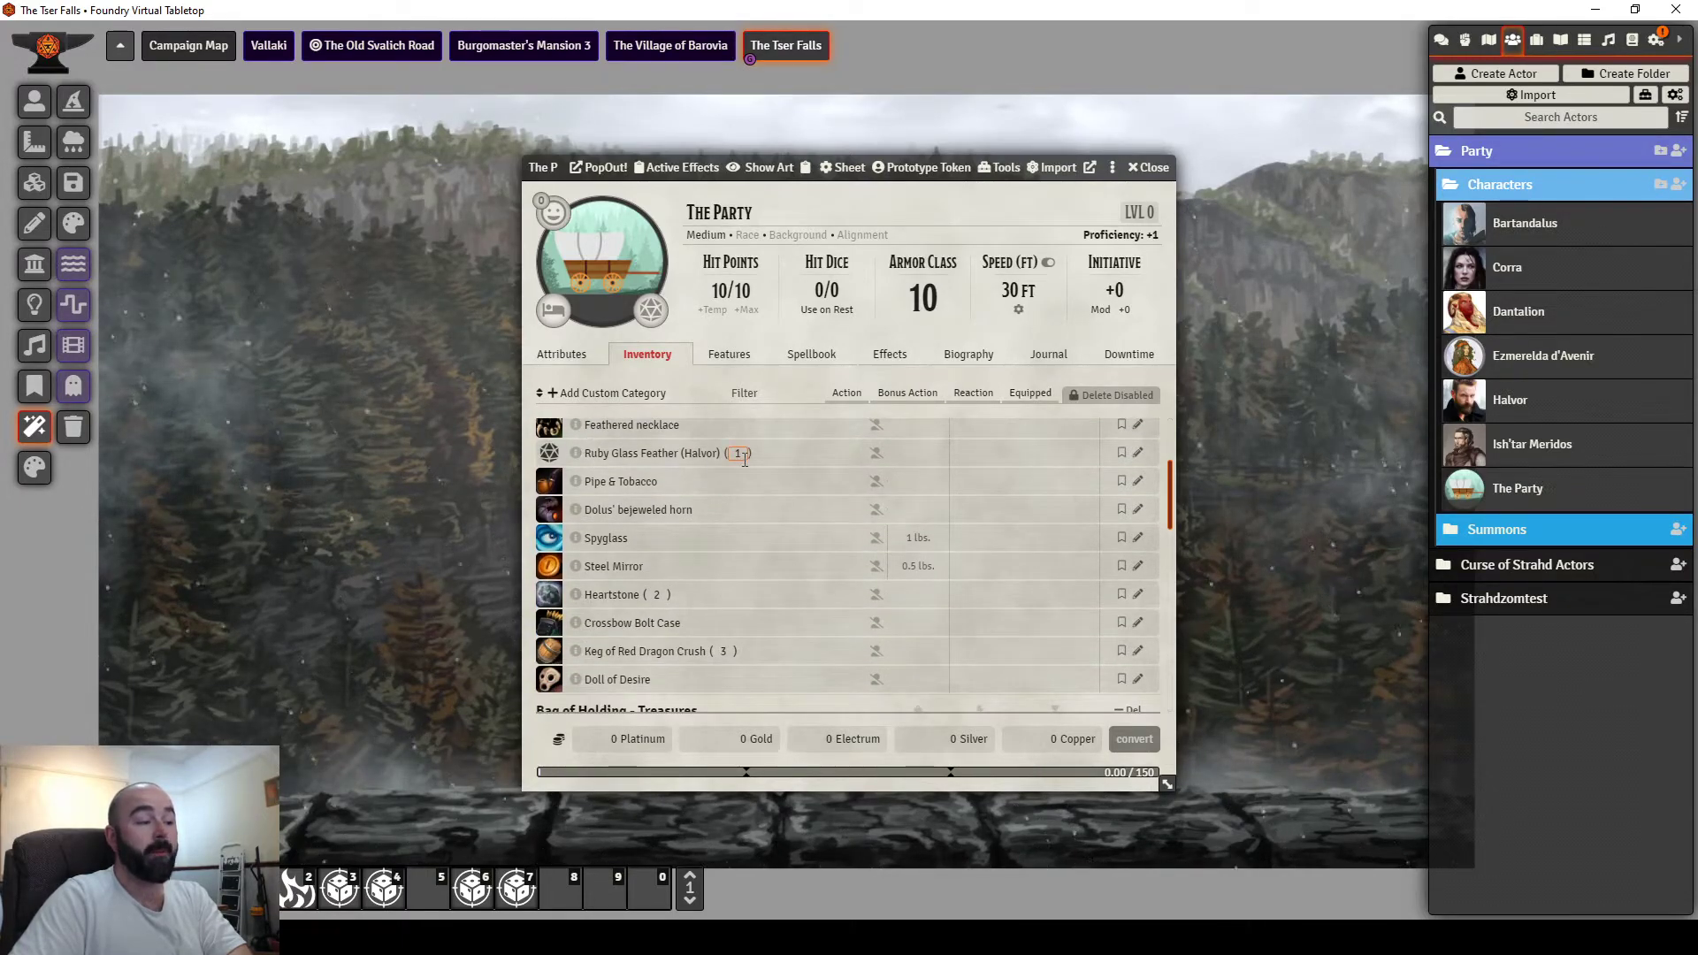
scroll(586, 453, down, 2)
scroll(682, 520, down, 3)
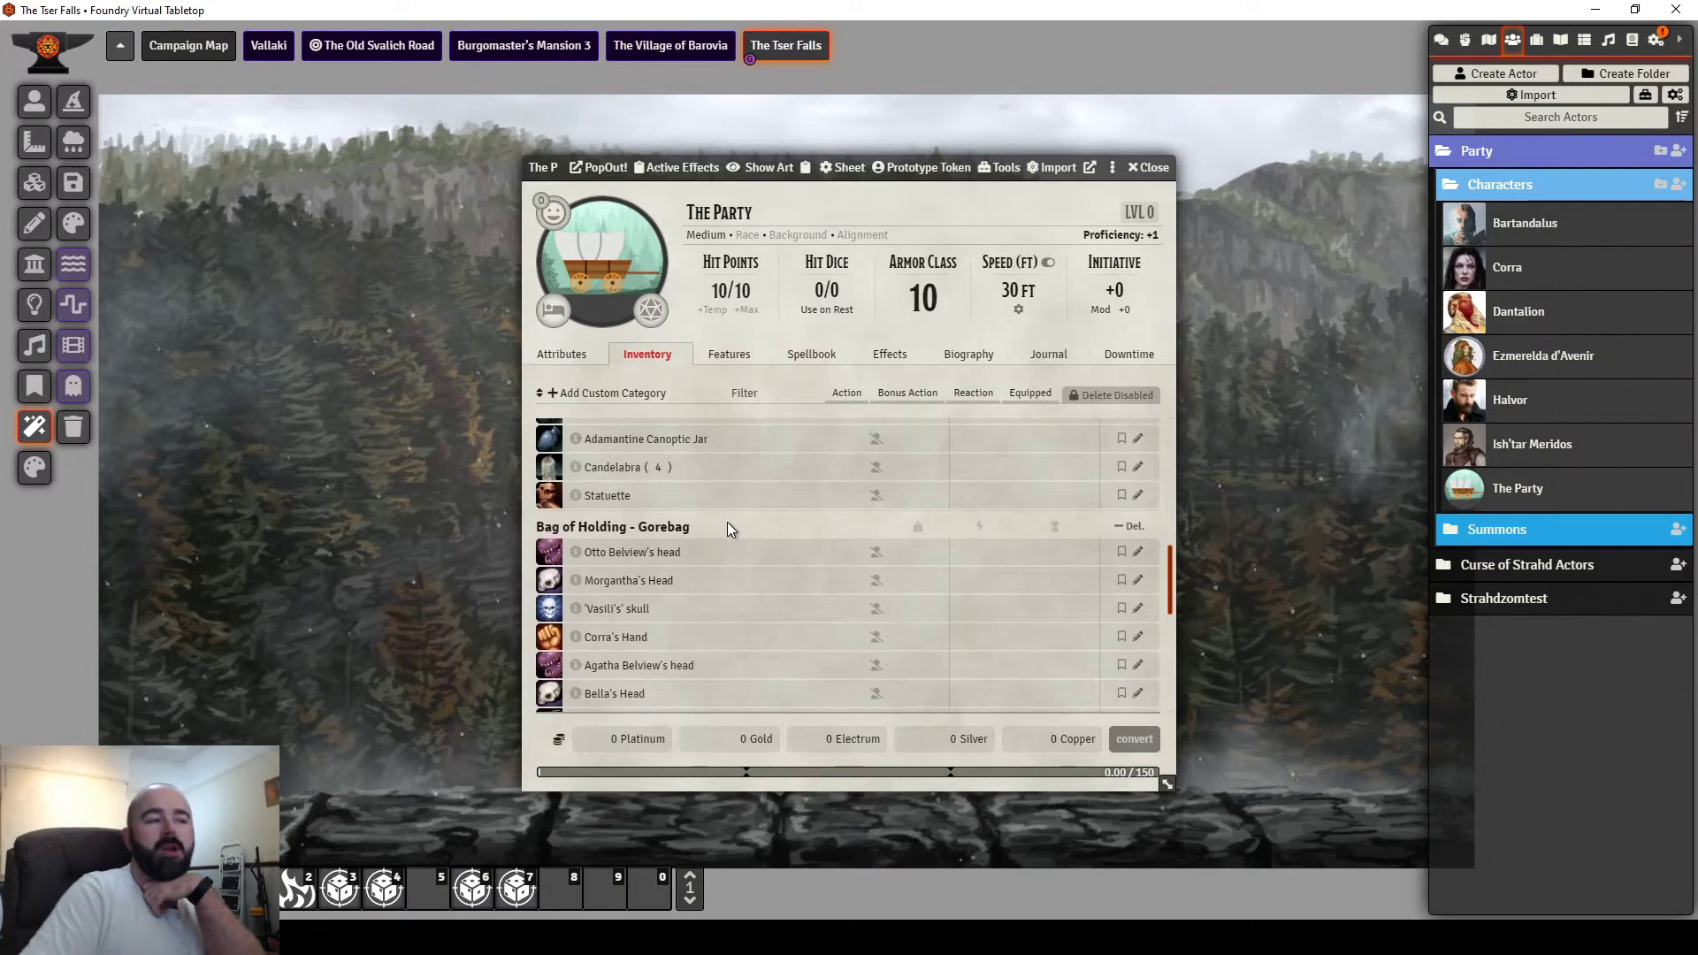
scroll(725, 522, up, 5)
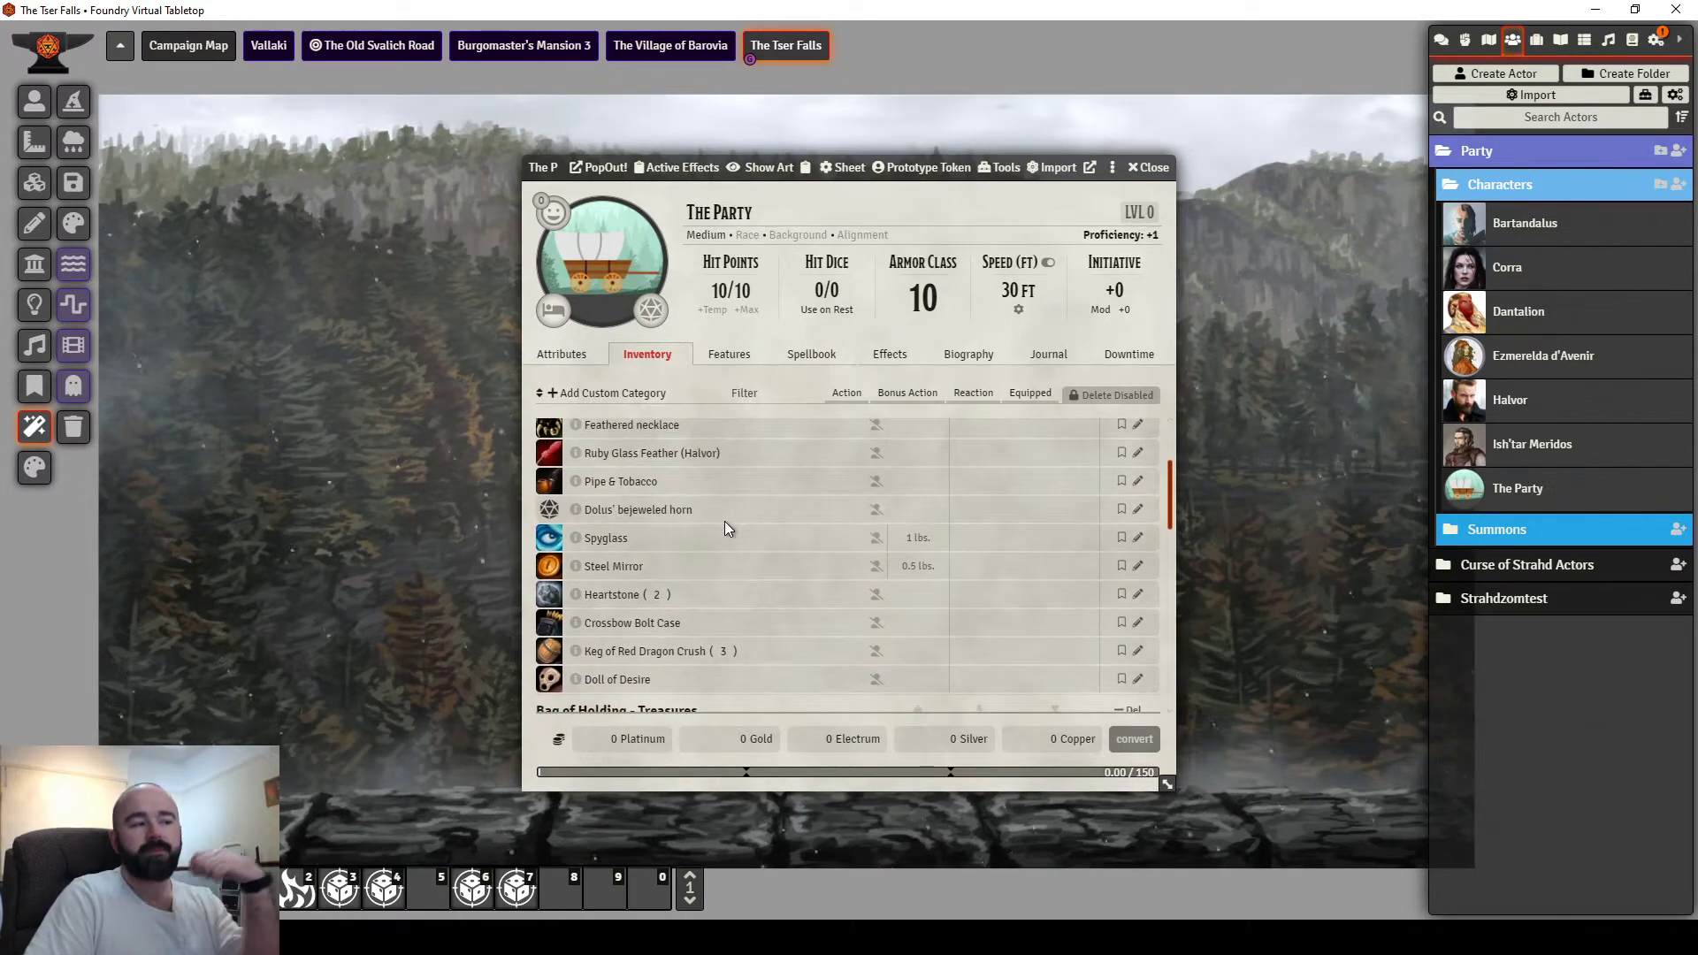
scroll(725, 522, up, 2)
mouse_move(726, 521)
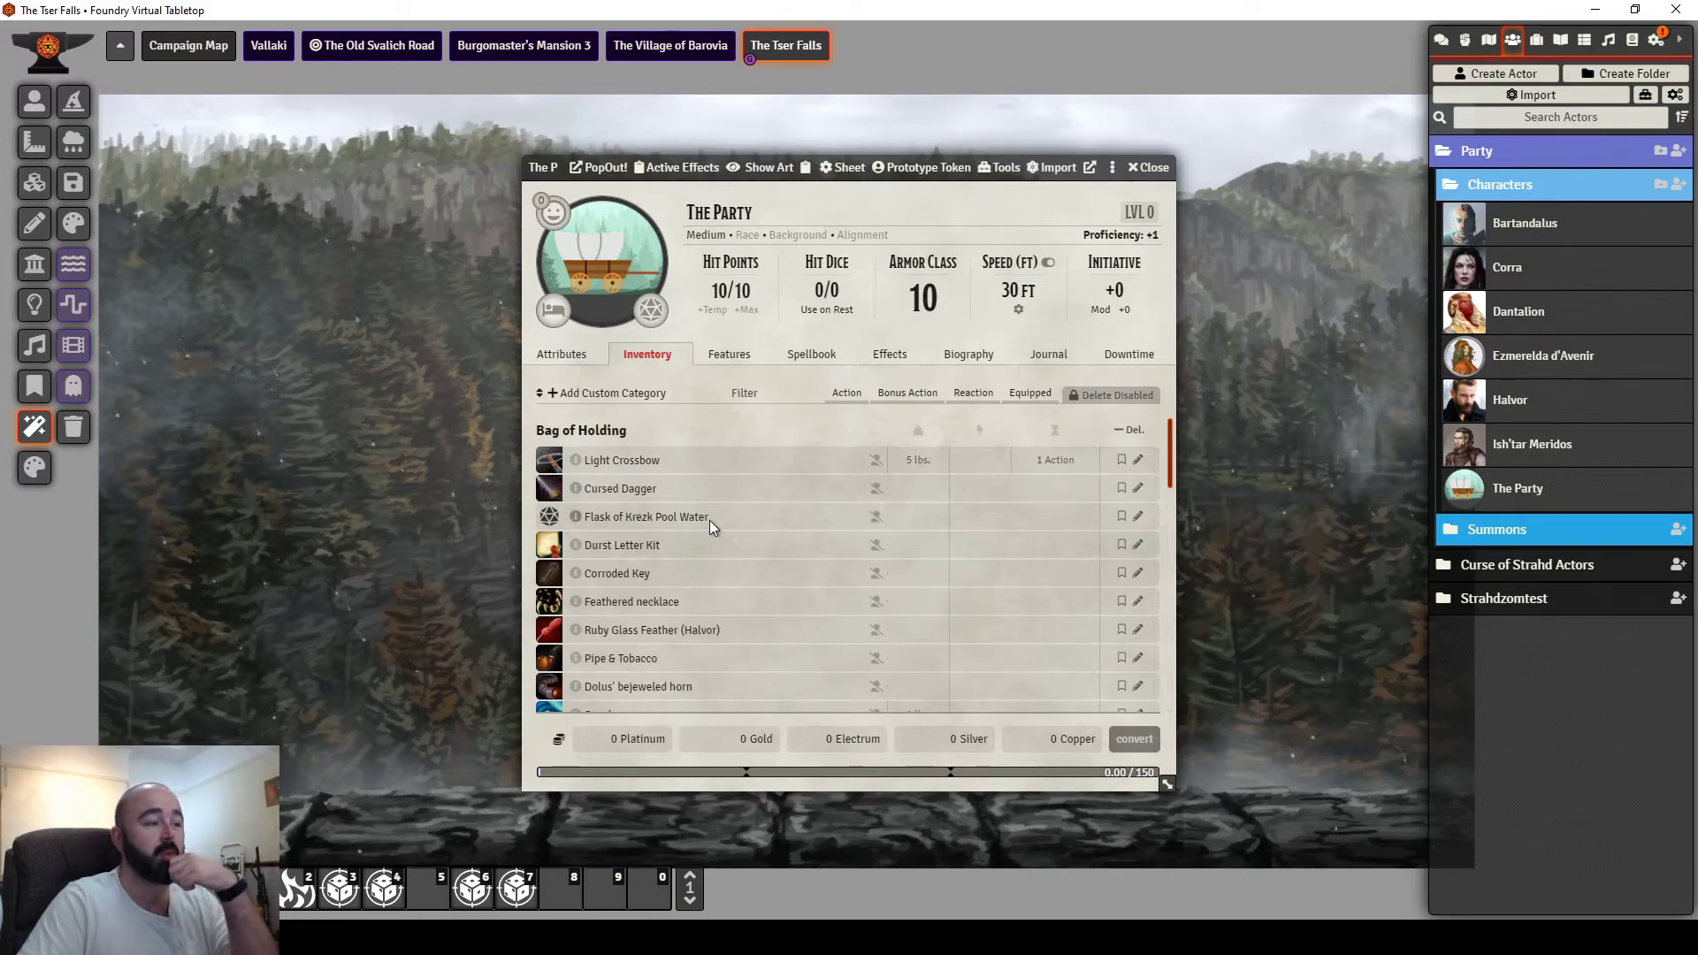
Examine the inventory's Treasures and Gorebag custom categories and the standard categories listed below them.
scroll(710, 522, down, 3)
scroll(710, 529, down, 3)
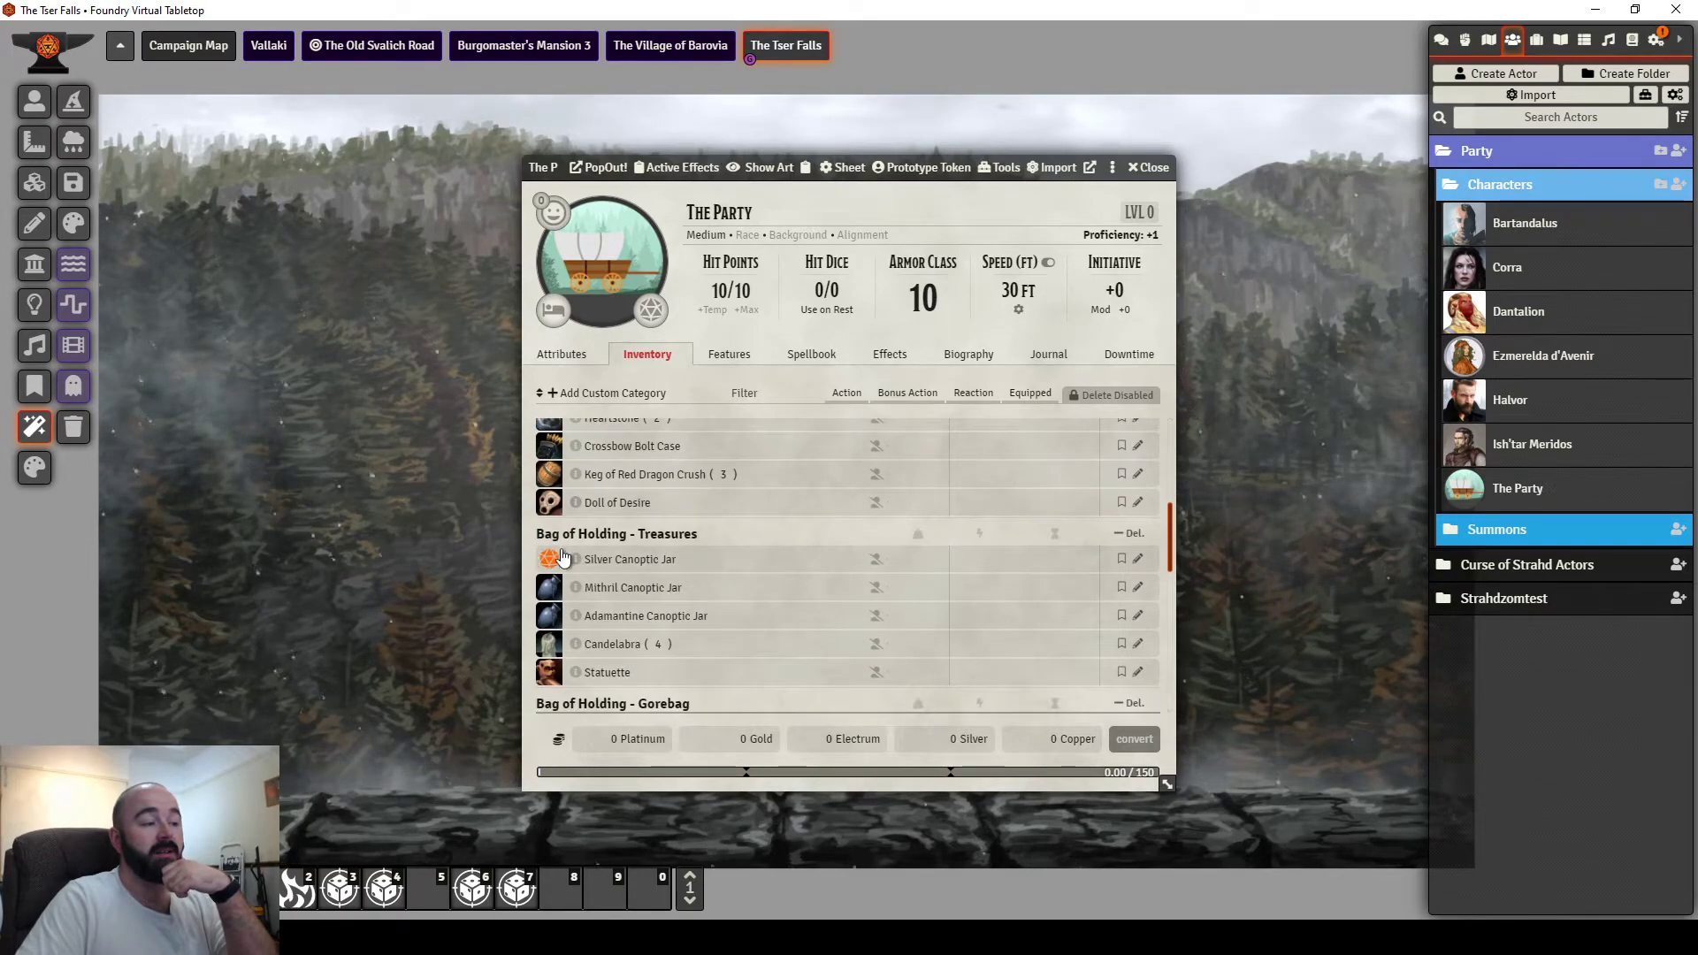
scroll(645, 552, down, 3)
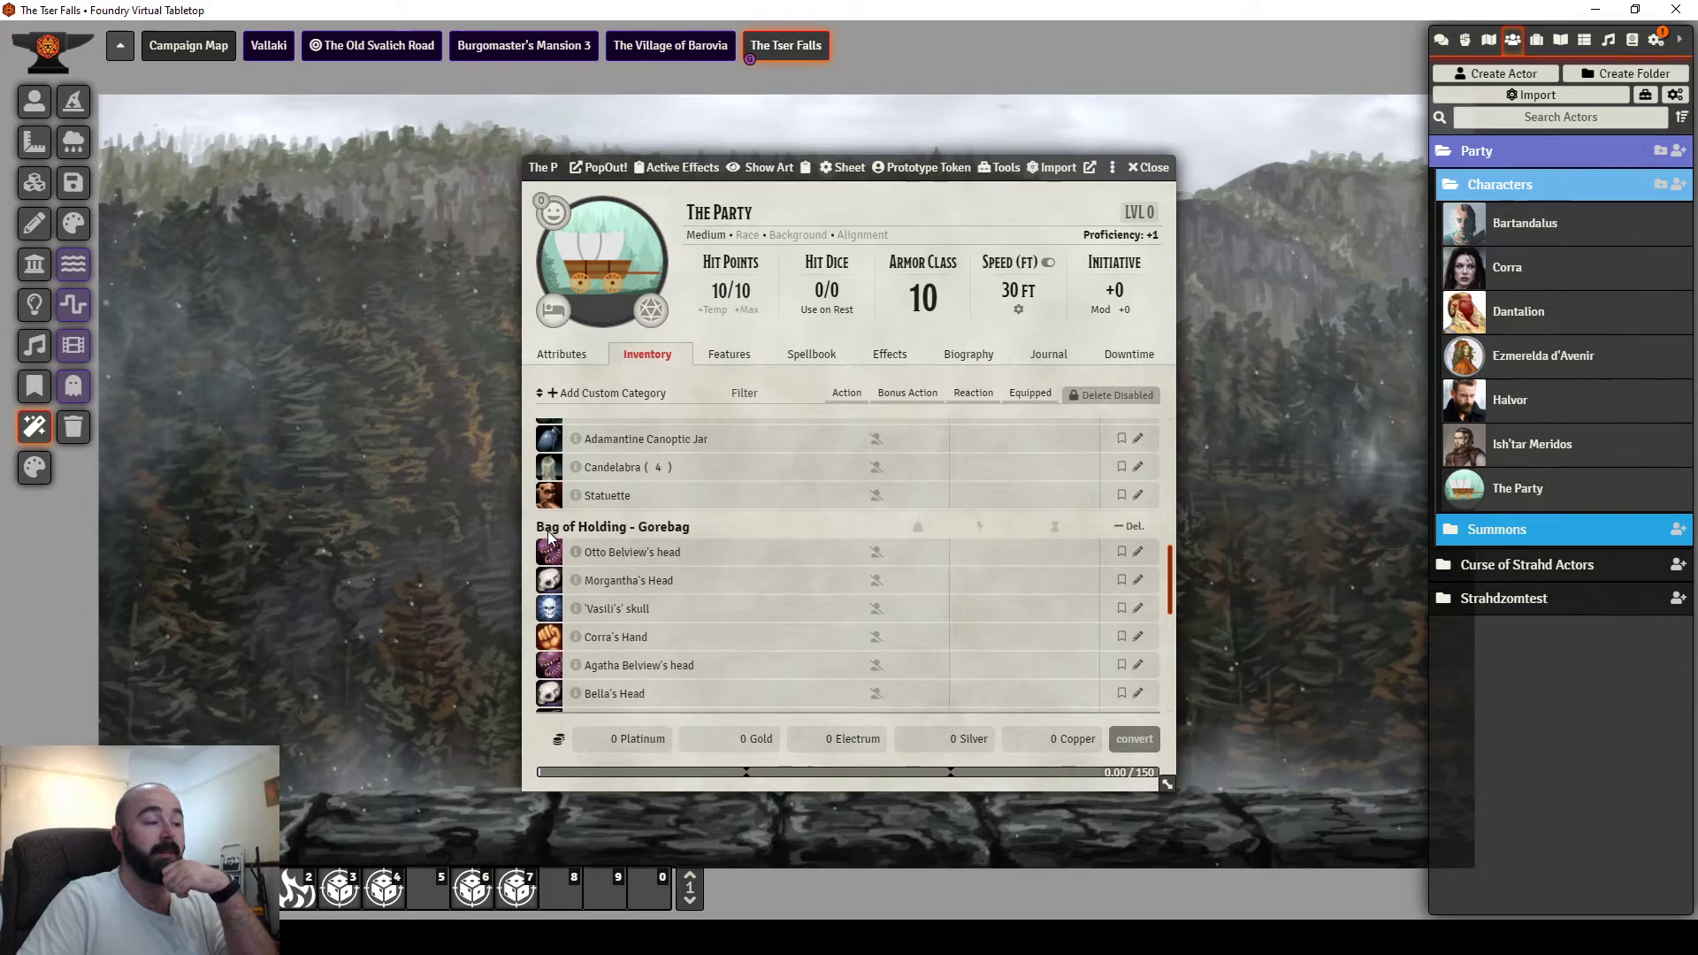
scroll(656, 557, down, 2)
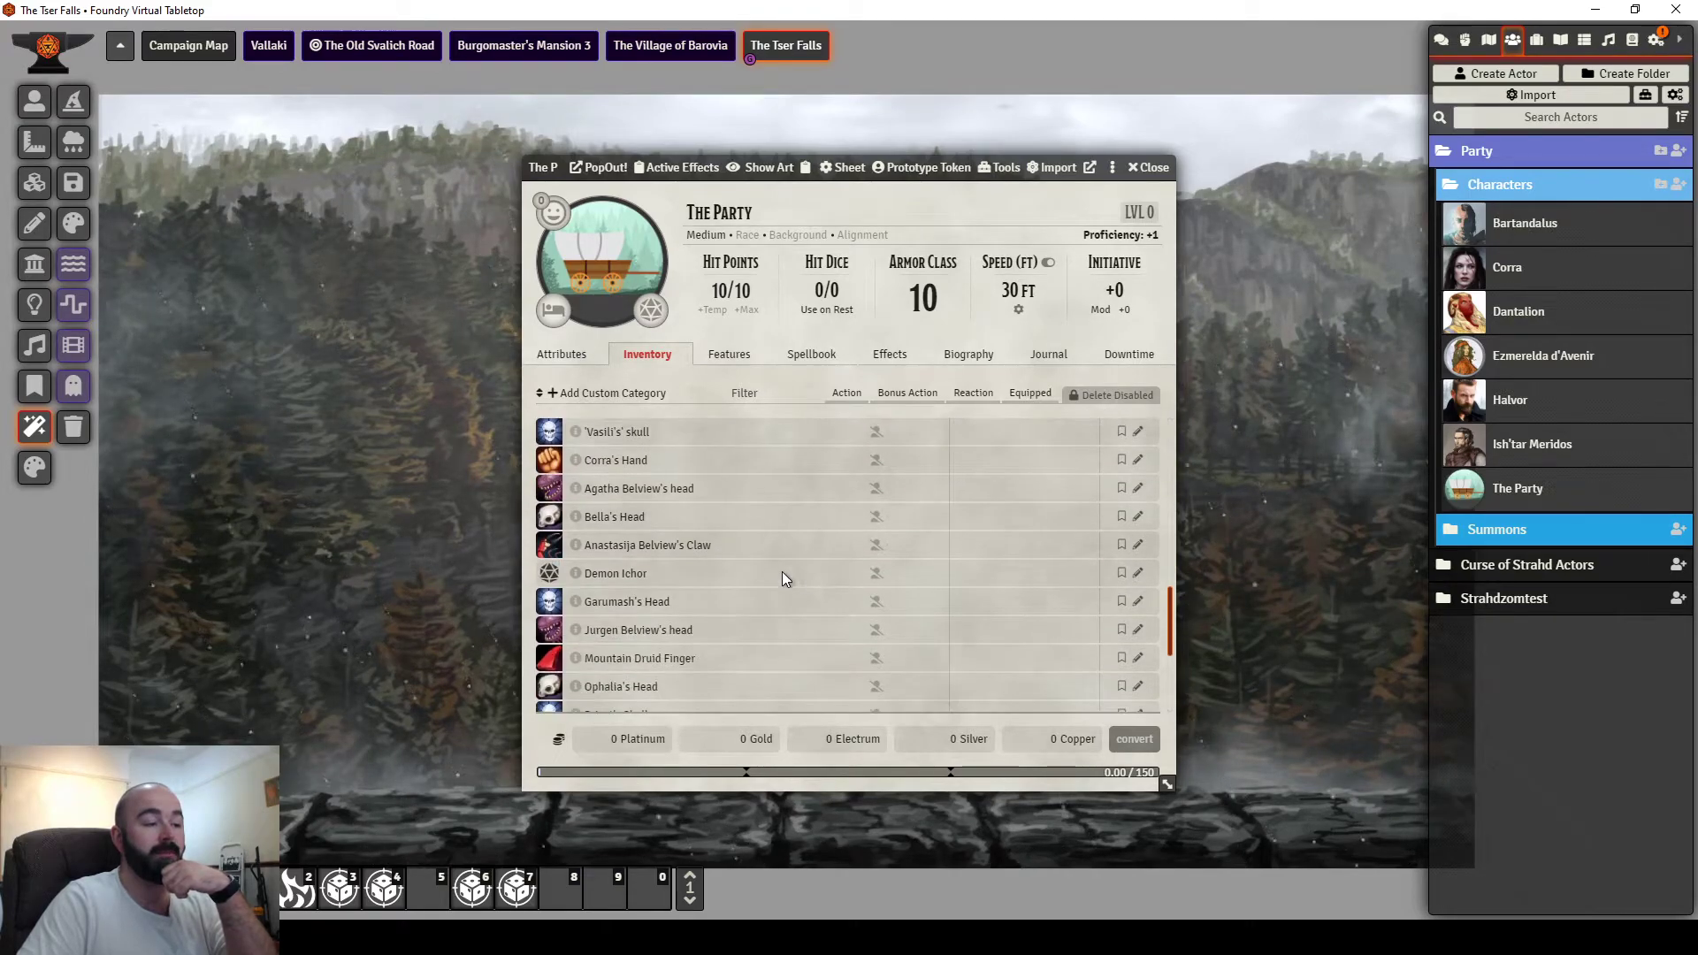
scroll(655, 527, down, 2)
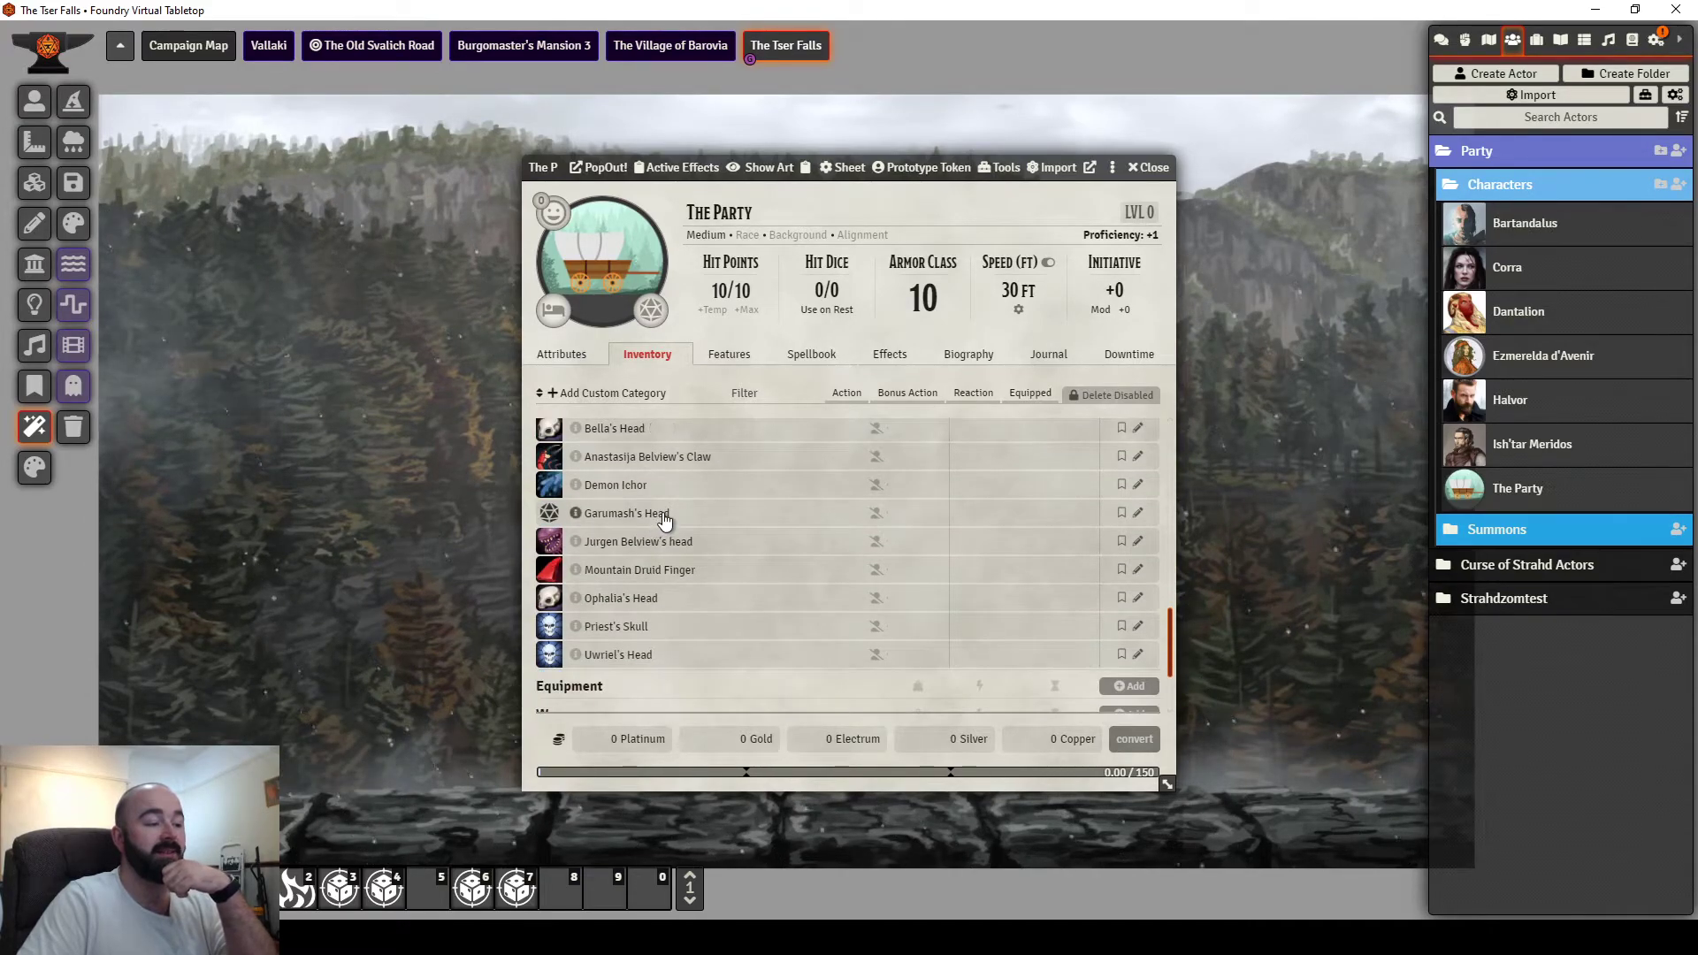
scroll(659, 522, down, 2)
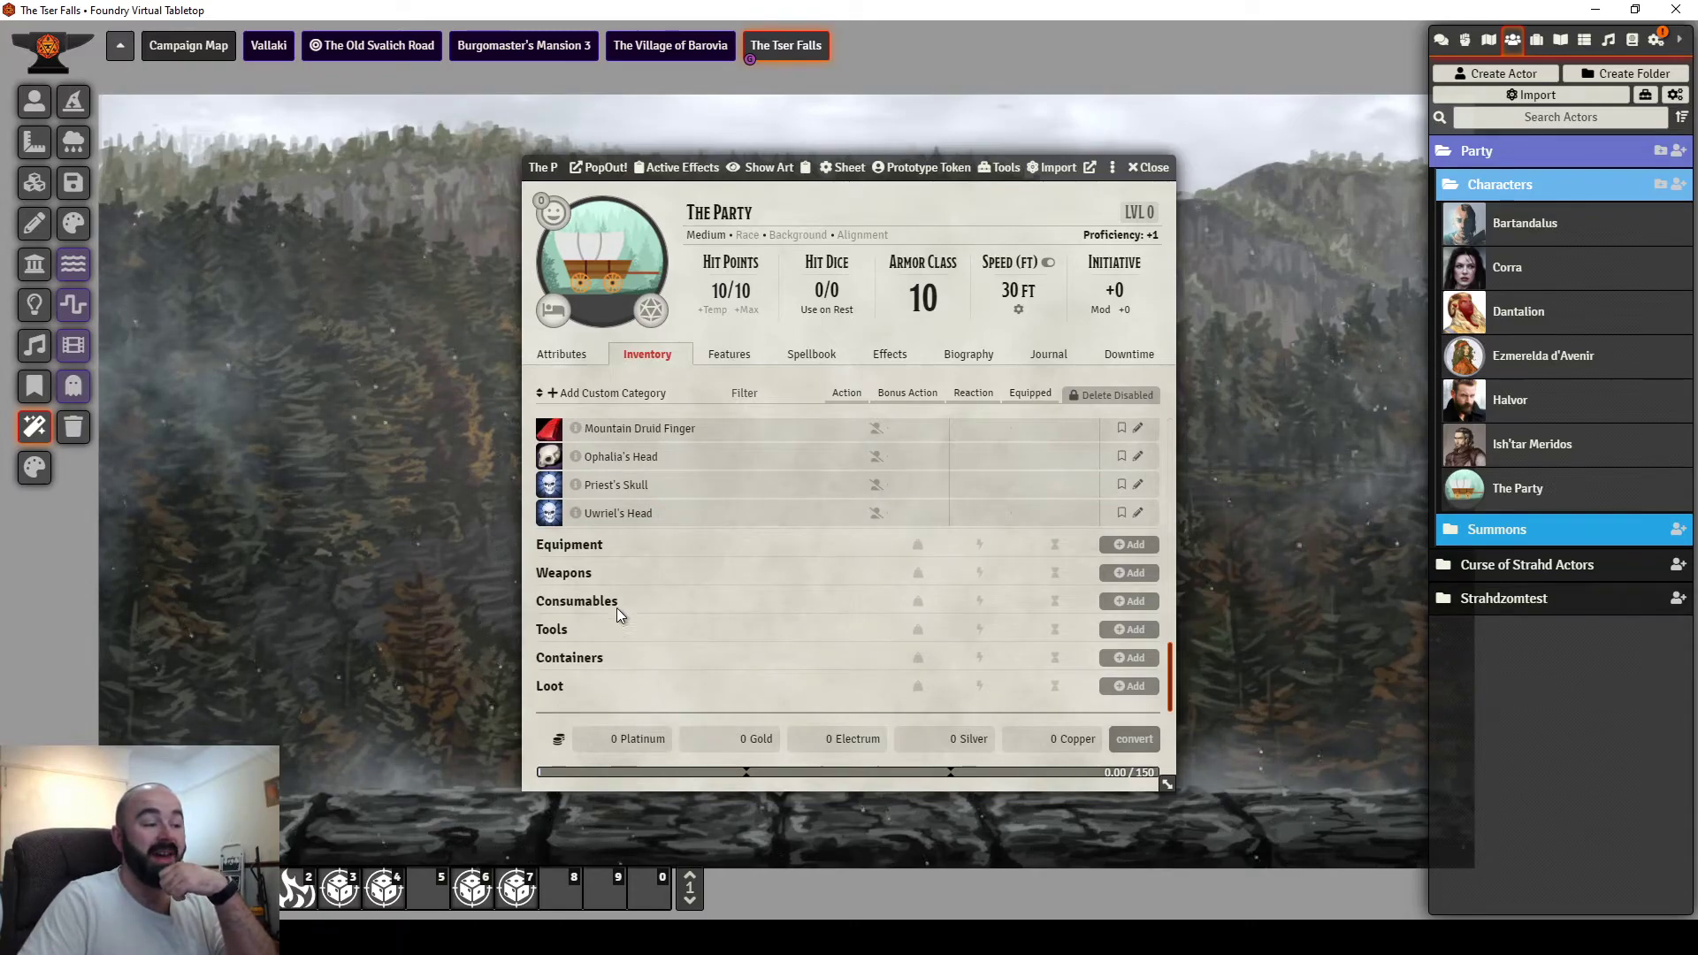
scroll(624, 619, up, 10)
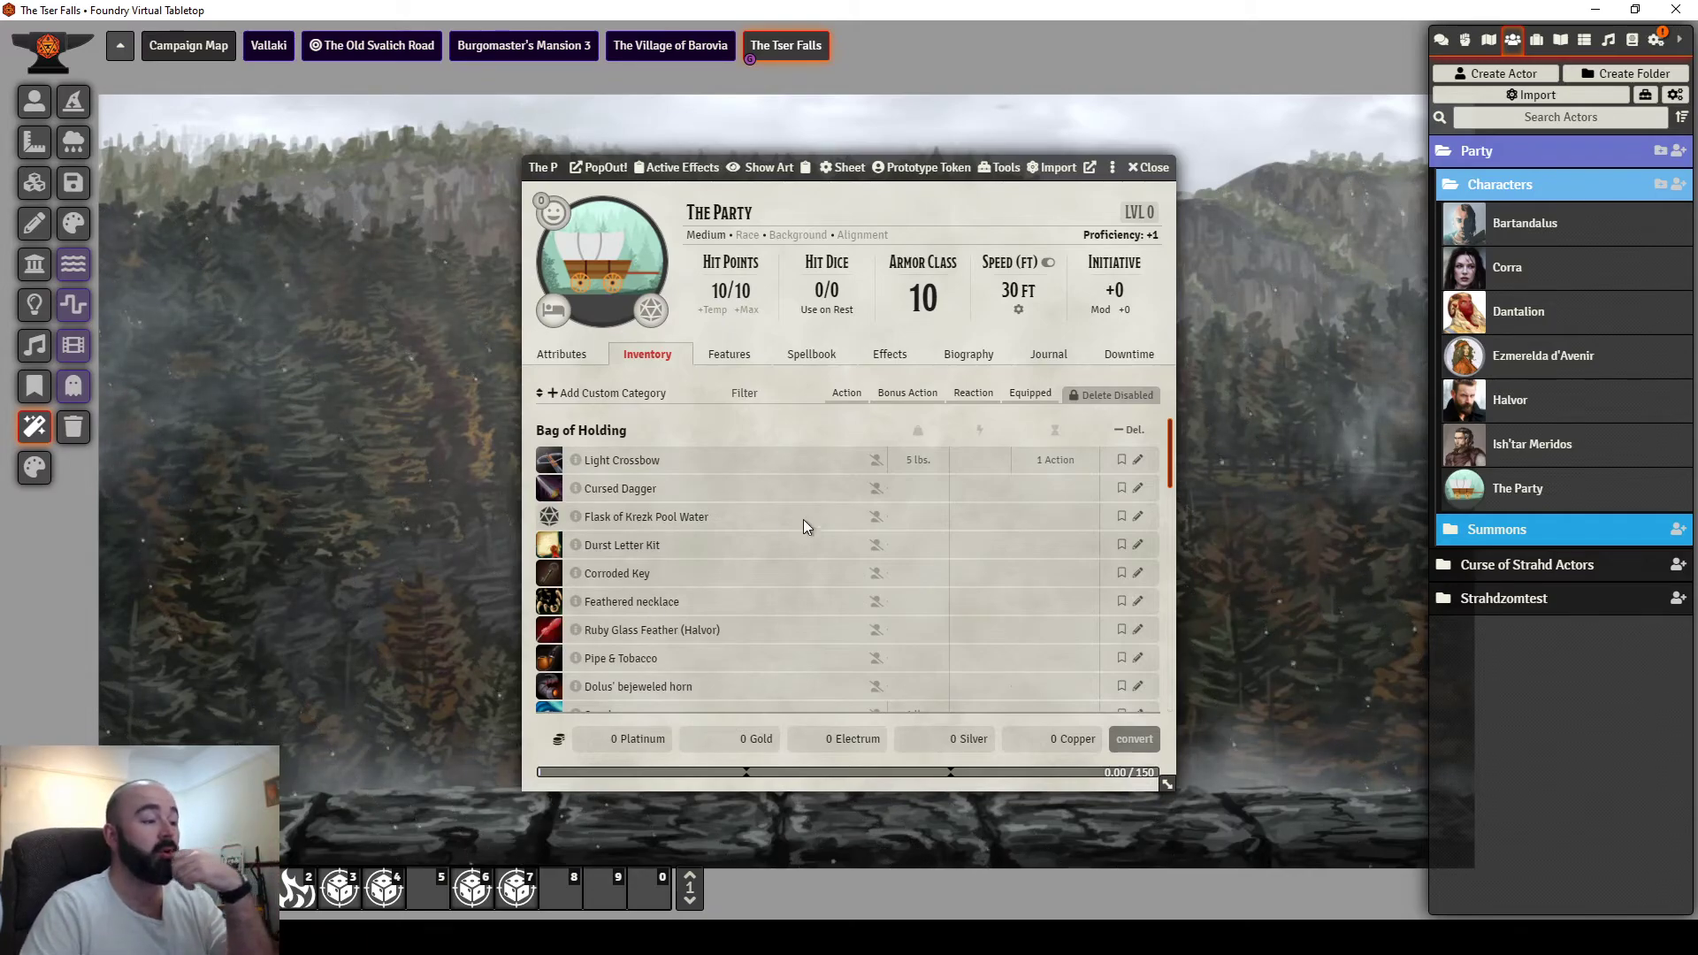
scroll(812, 484, down, 1)
scroll(813, 485, down, 10)
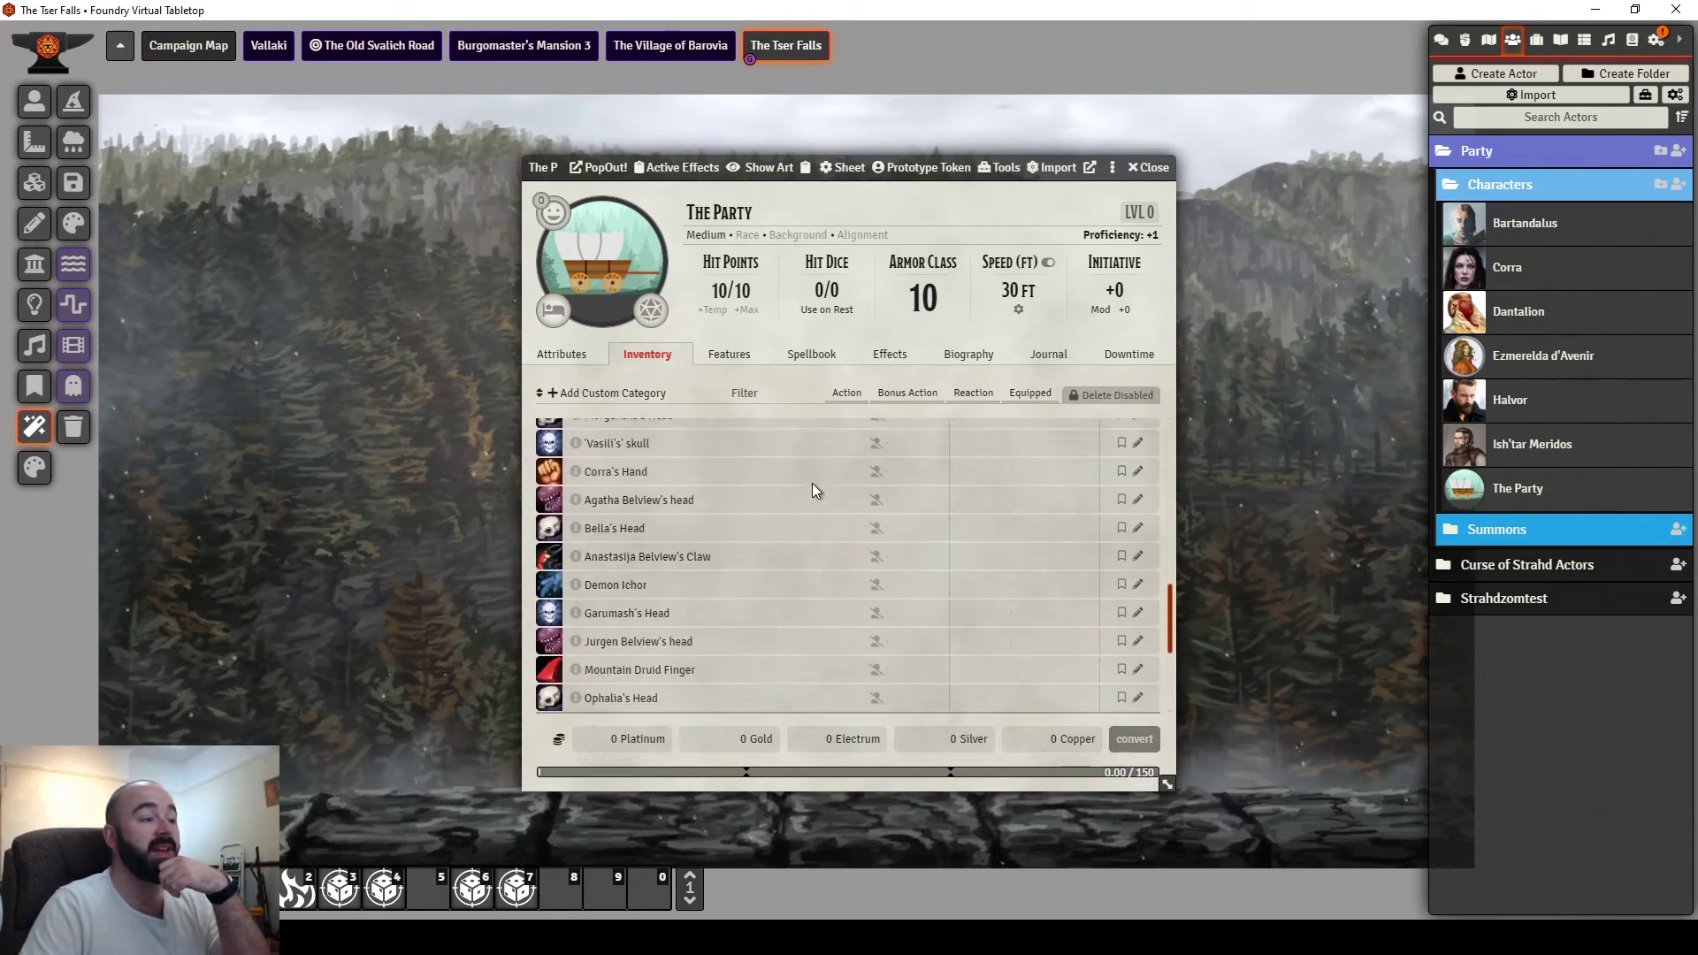
scroll(846, 525, up, 10)
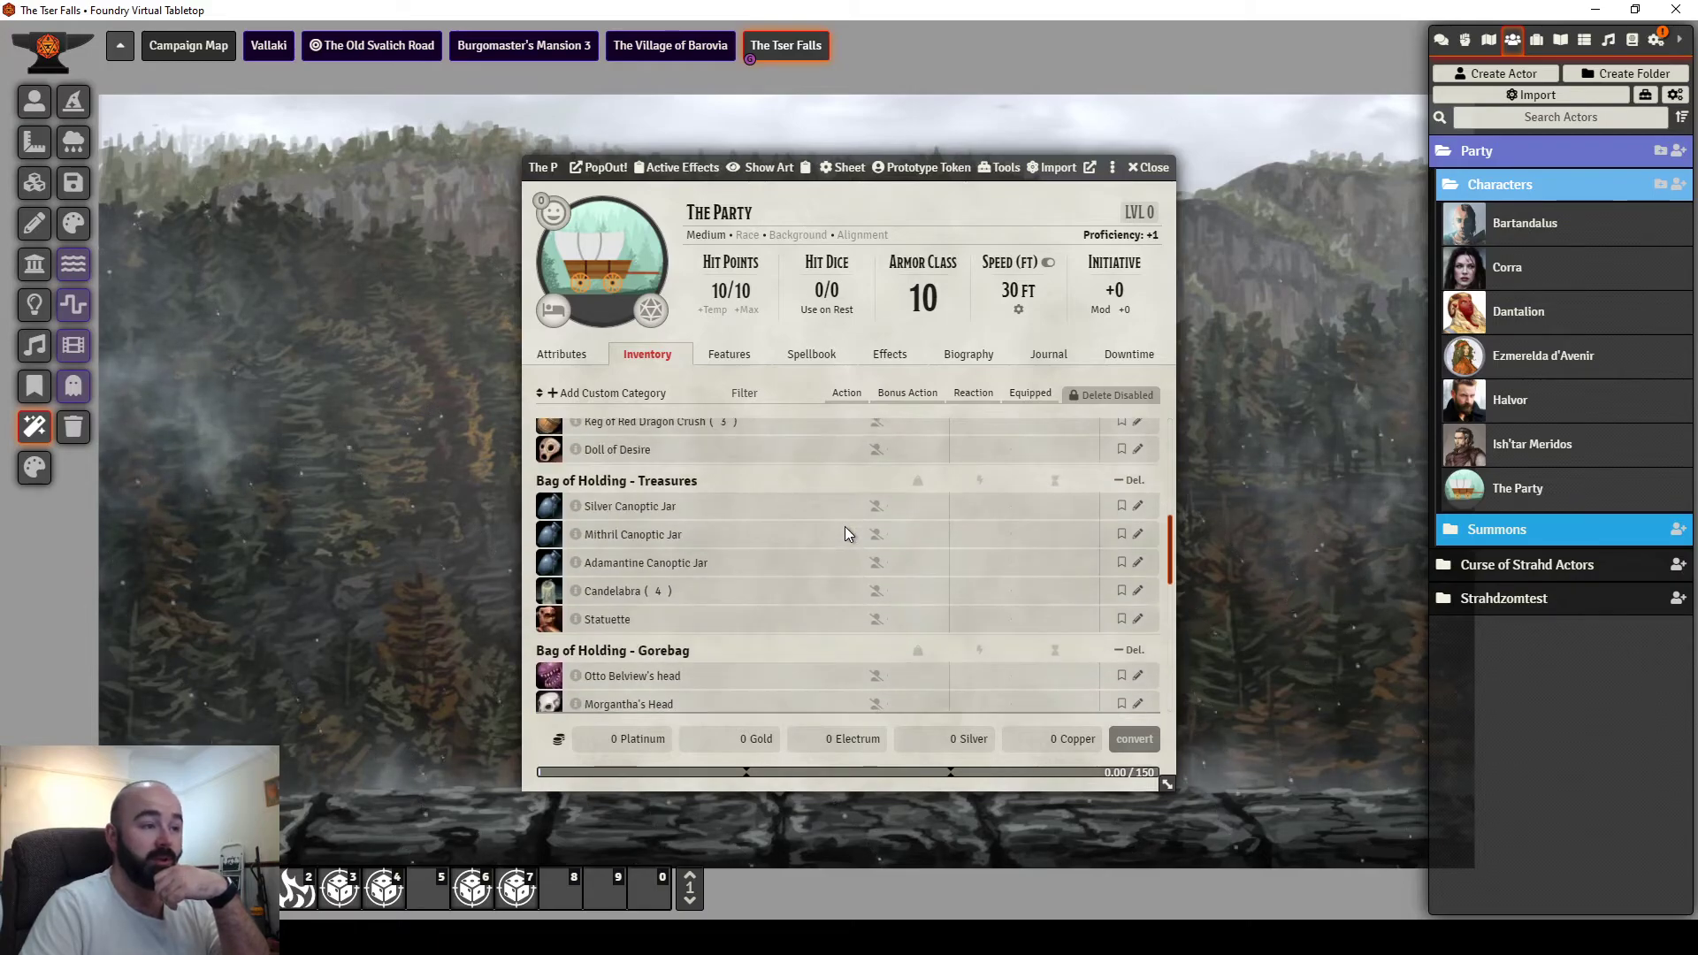
Look through the Features, Biography, Journal and Downtime sections of The Party's sheet.
click(736, 354)
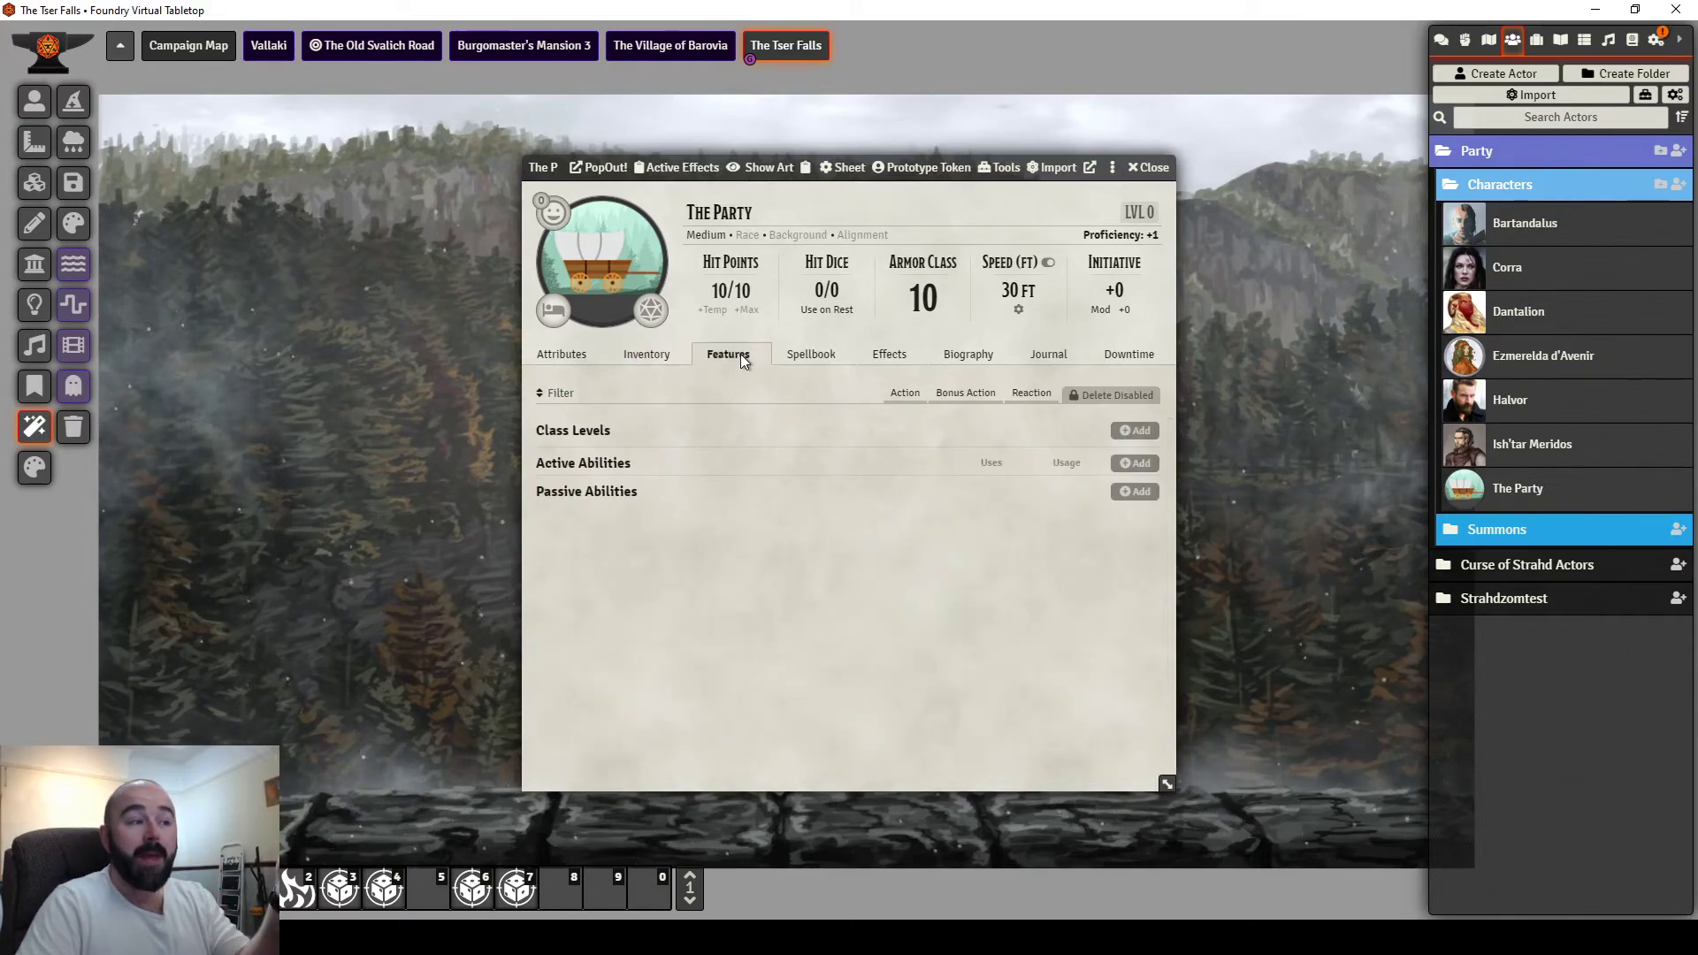
click(811, 358)
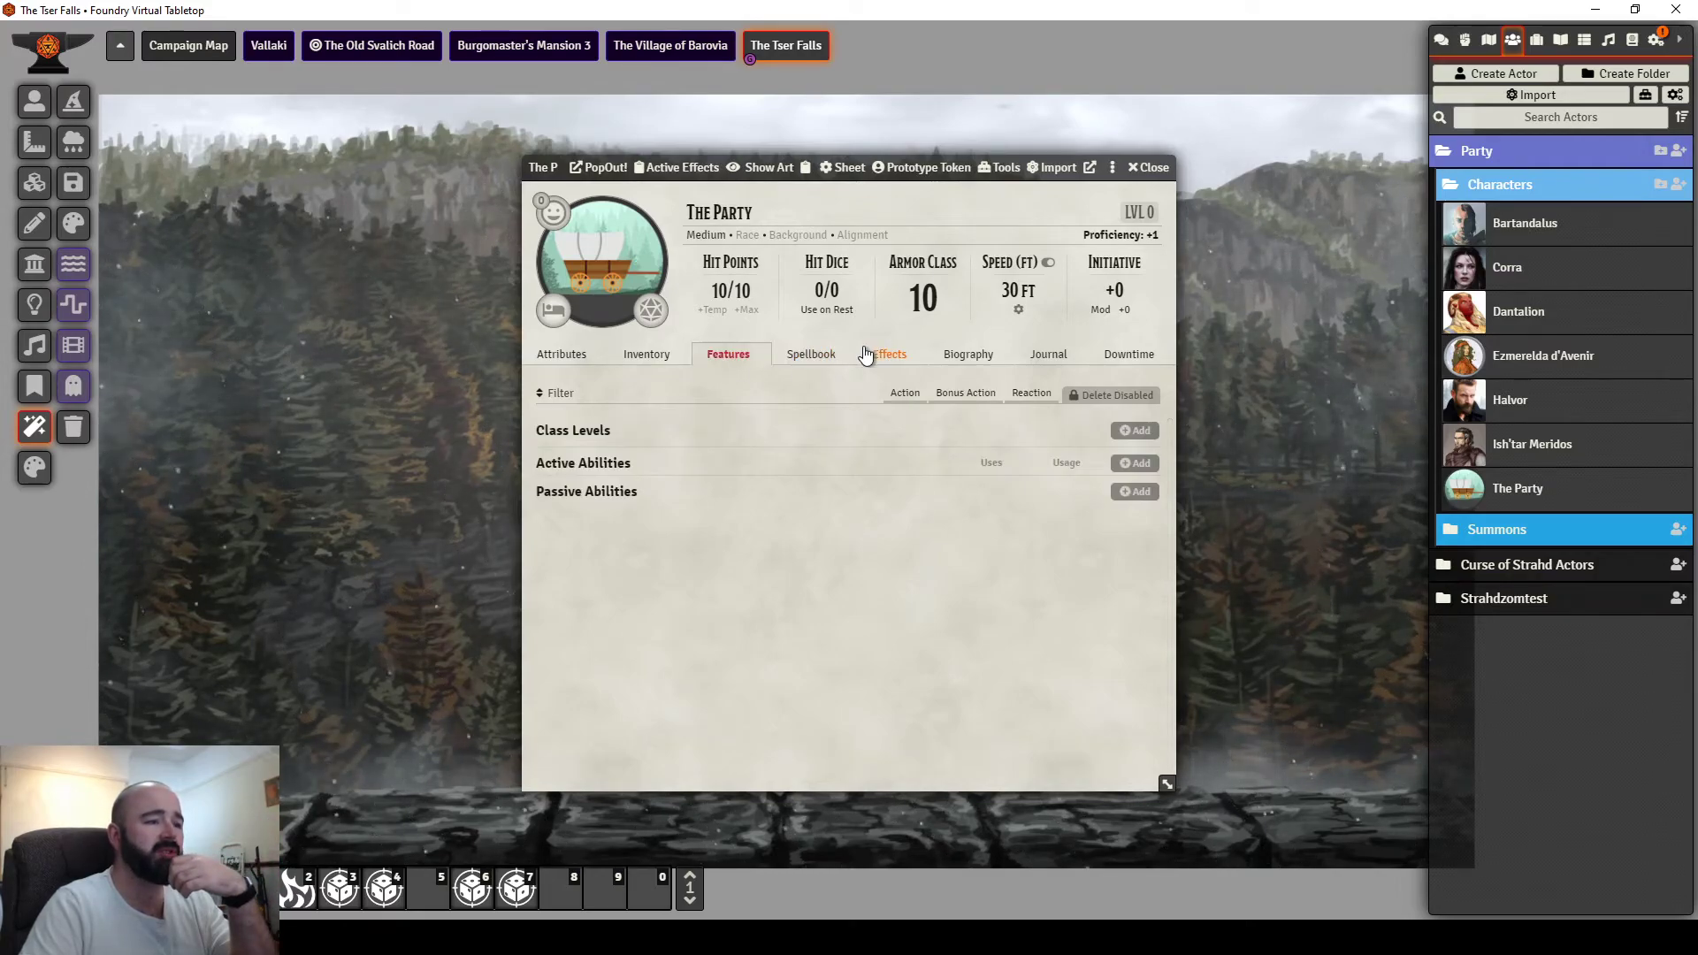
click(980, 353)
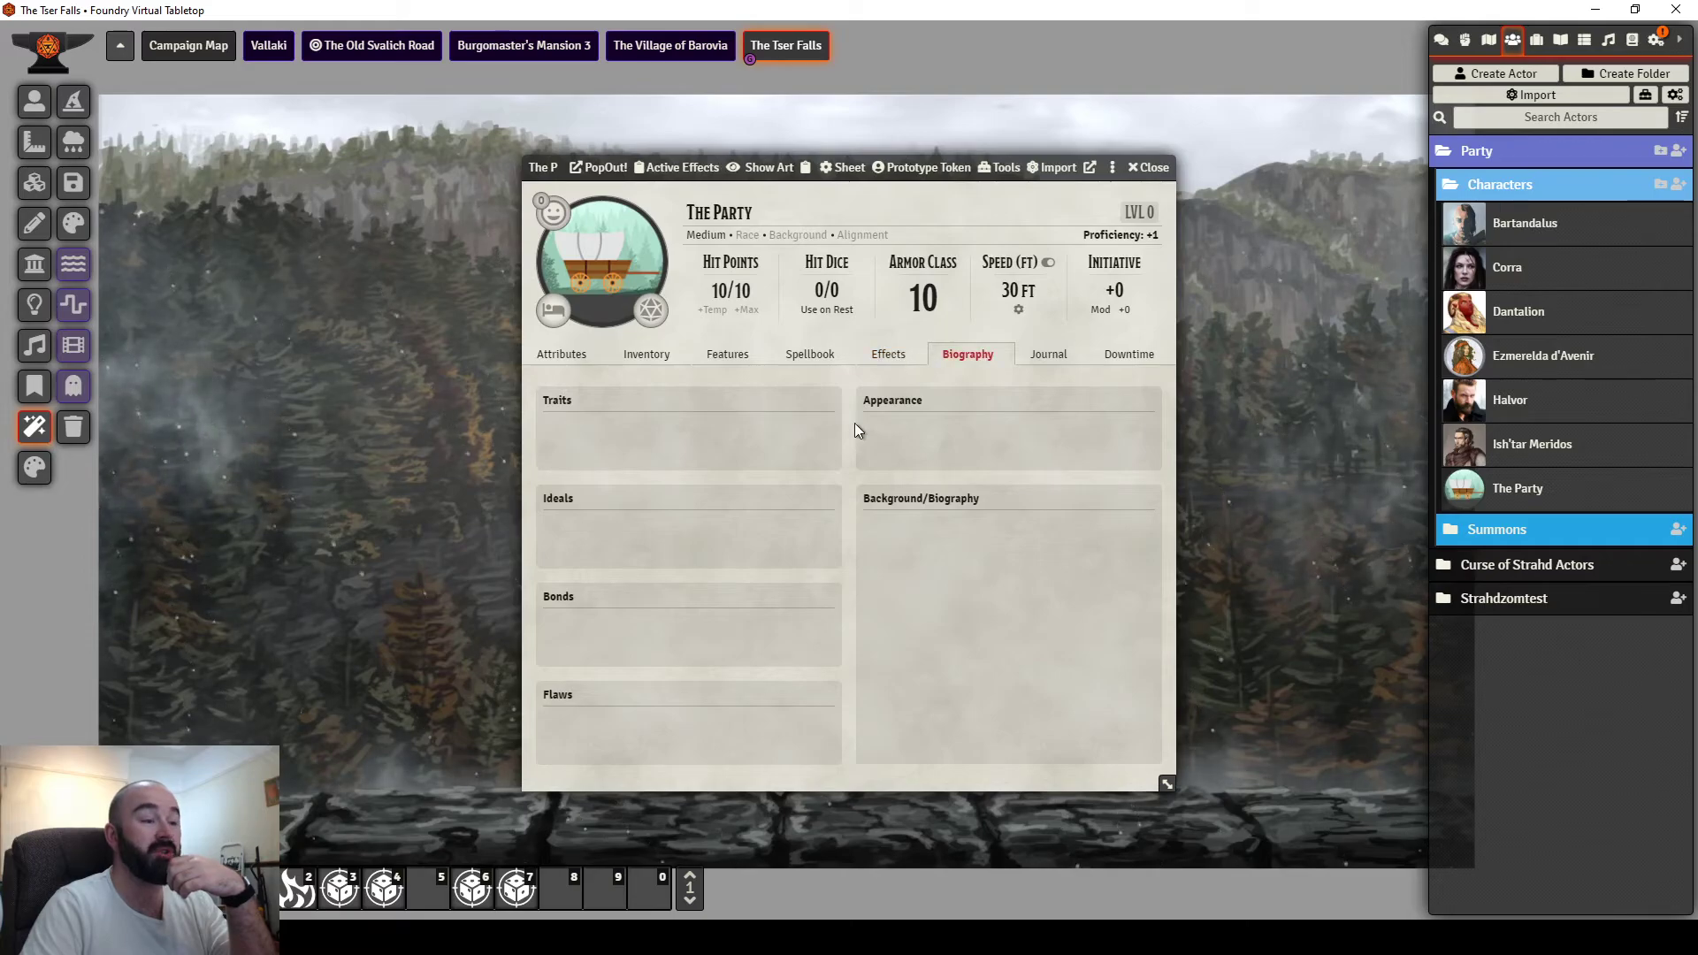
click(1028, 353)
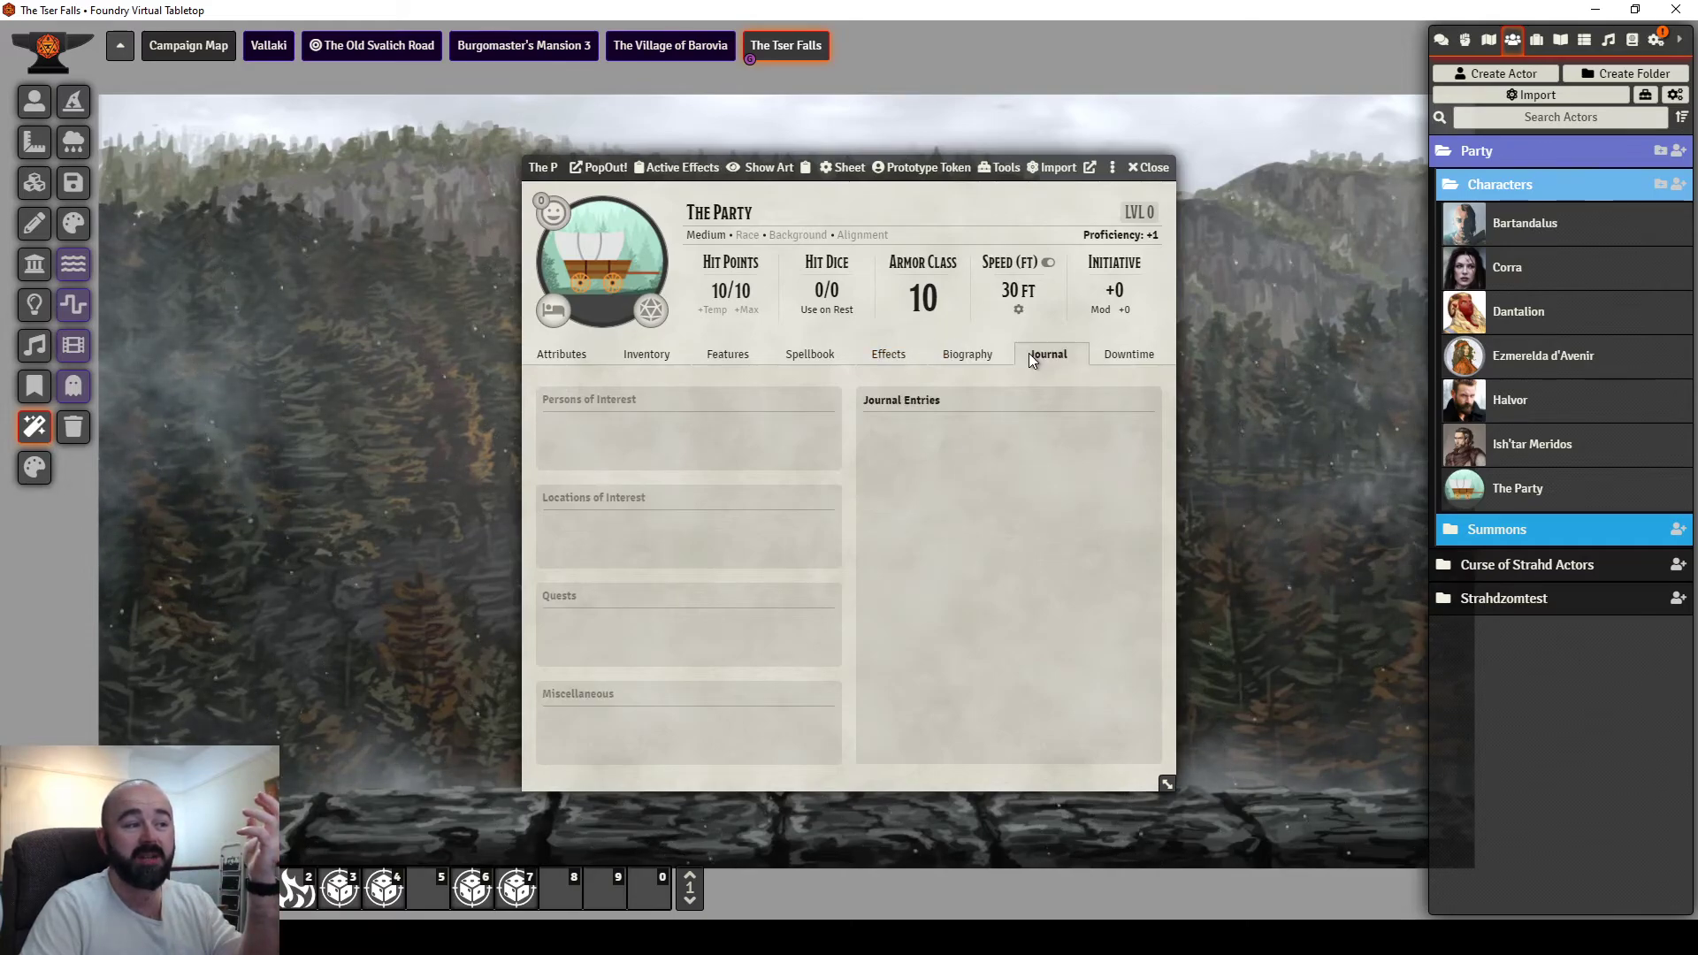
click(1129, 363)
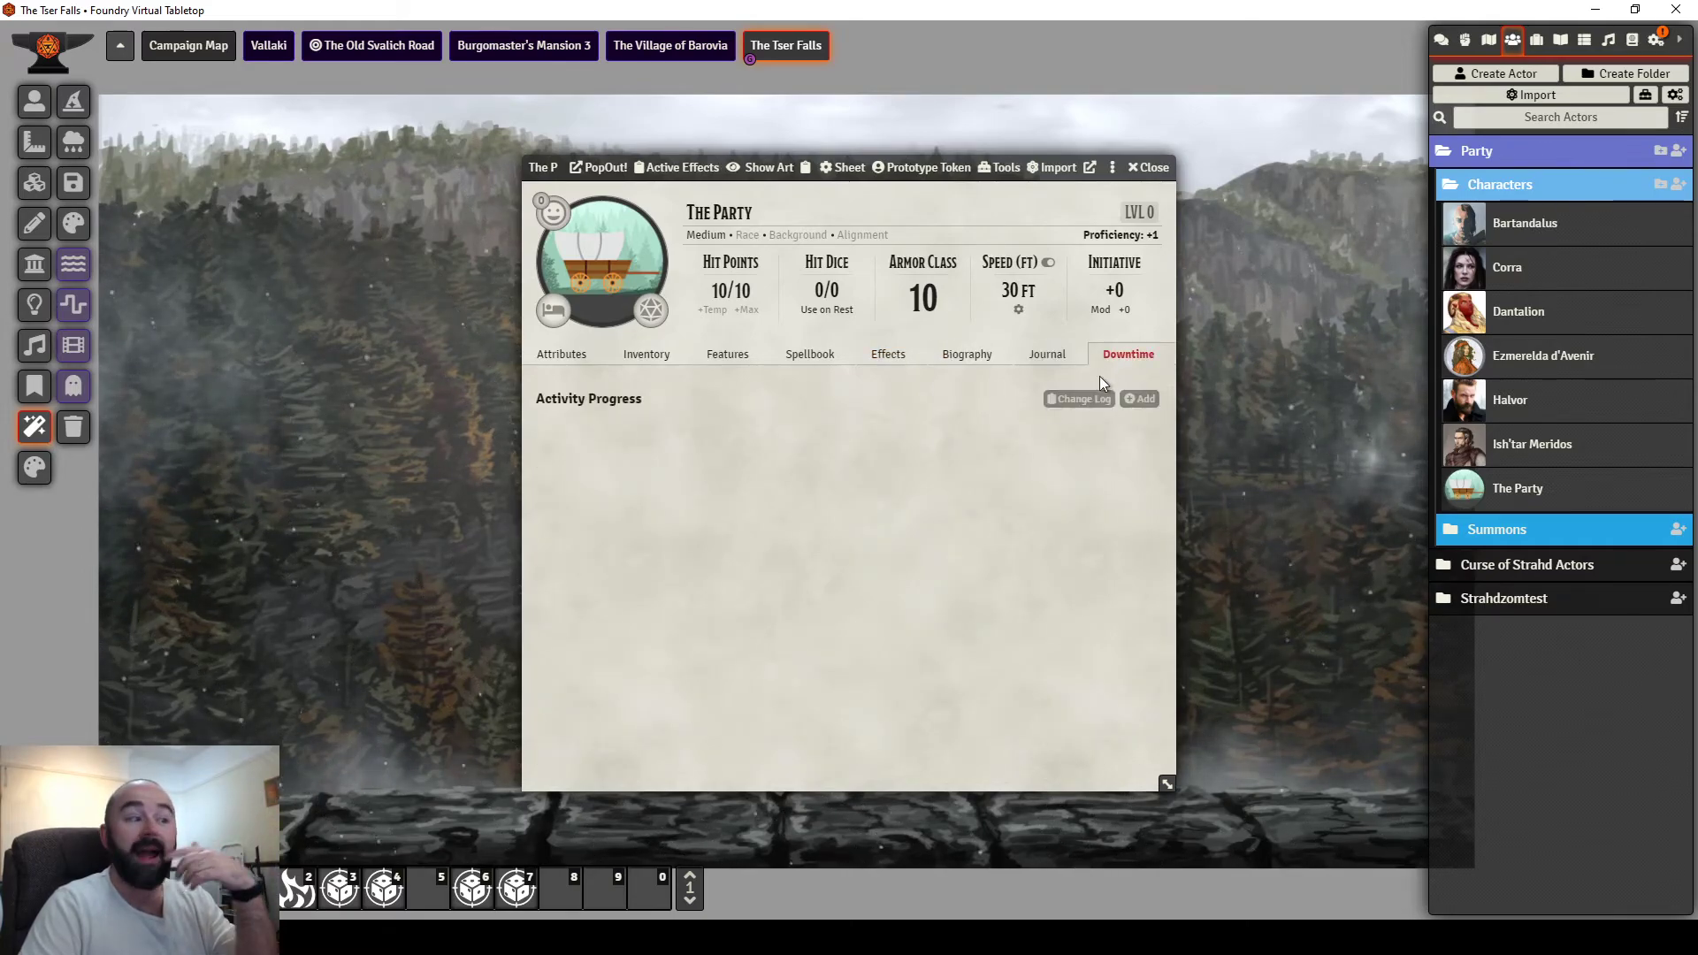